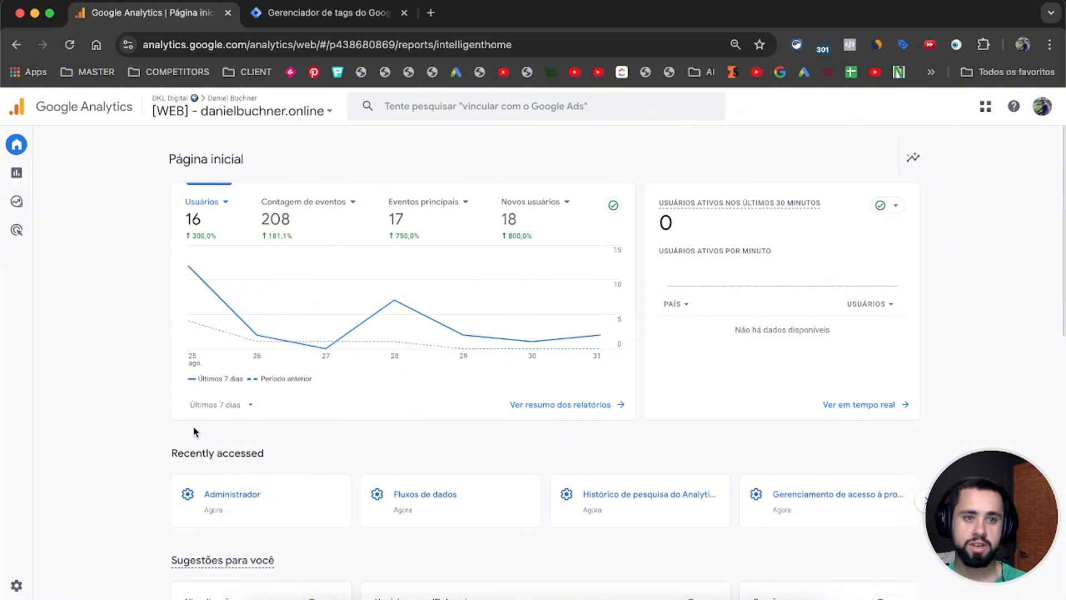
# Open the property details page in the Administrador settings of the current property.
pyautogui.click(33, 586)
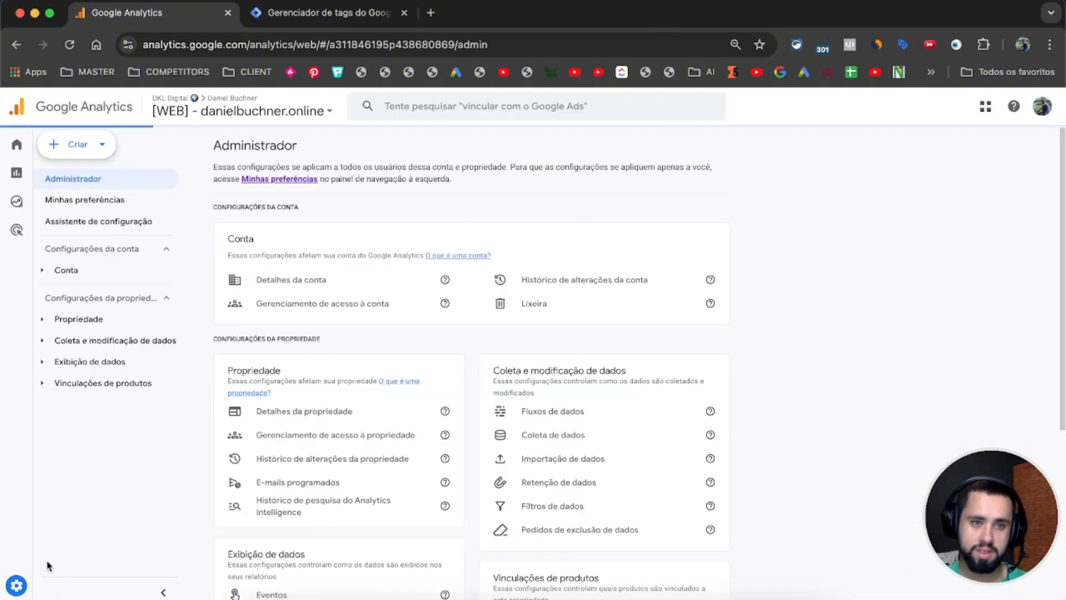
pyautogui.click(110, 322)
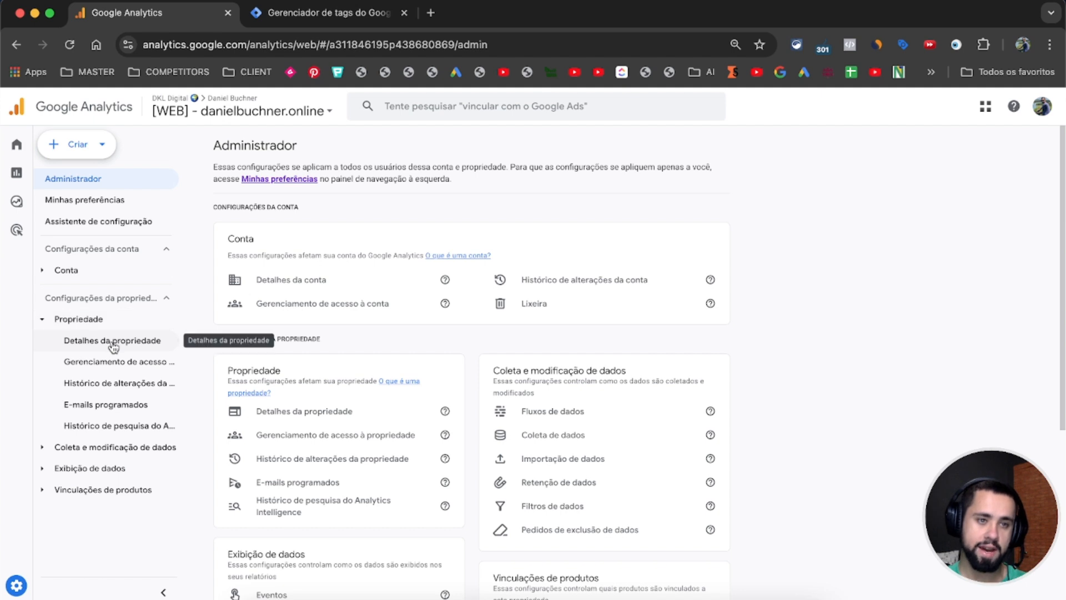
pyautogui.click(111, 340)
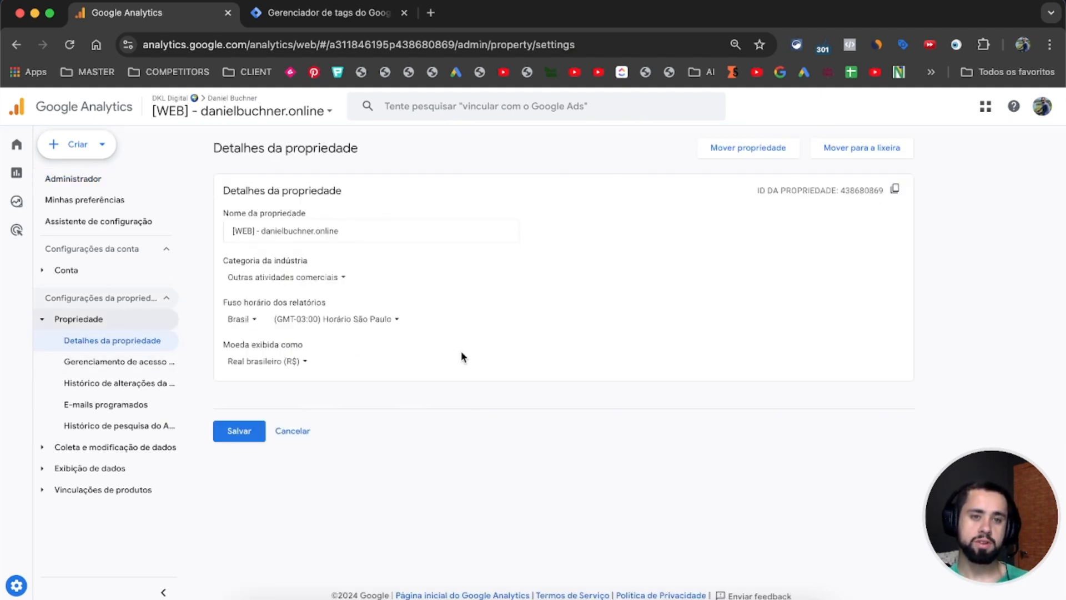
# Set the property's industry category to Jogos.
pyautogui.tripleClick(263, 260)
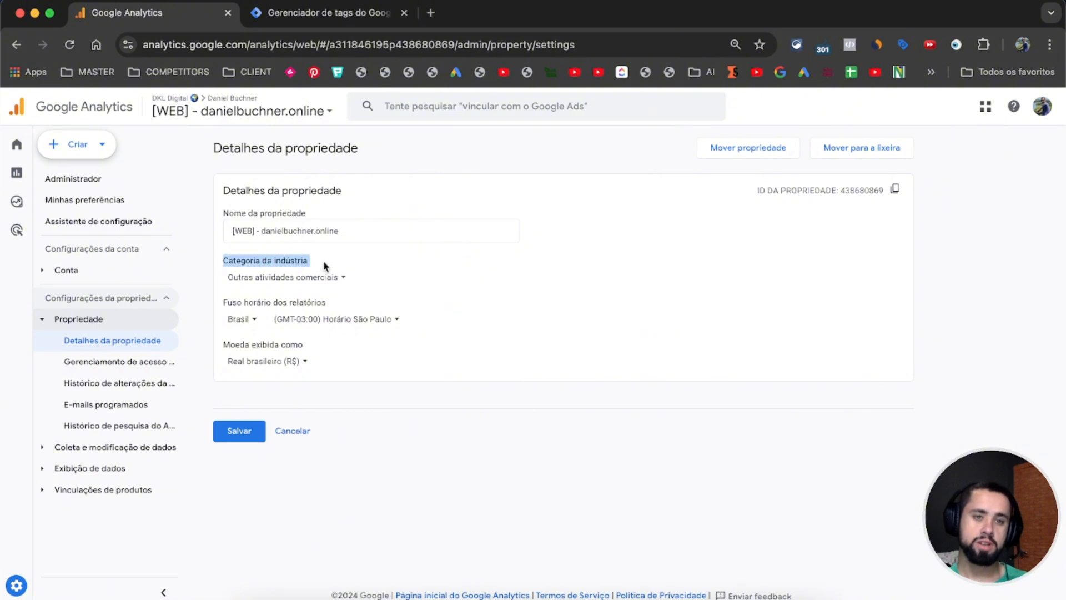
pyautogui.click(322, 277)
pyautogui.scroll(-5, 319, 384)
pyautogui.scroll(-10, 317, 389)
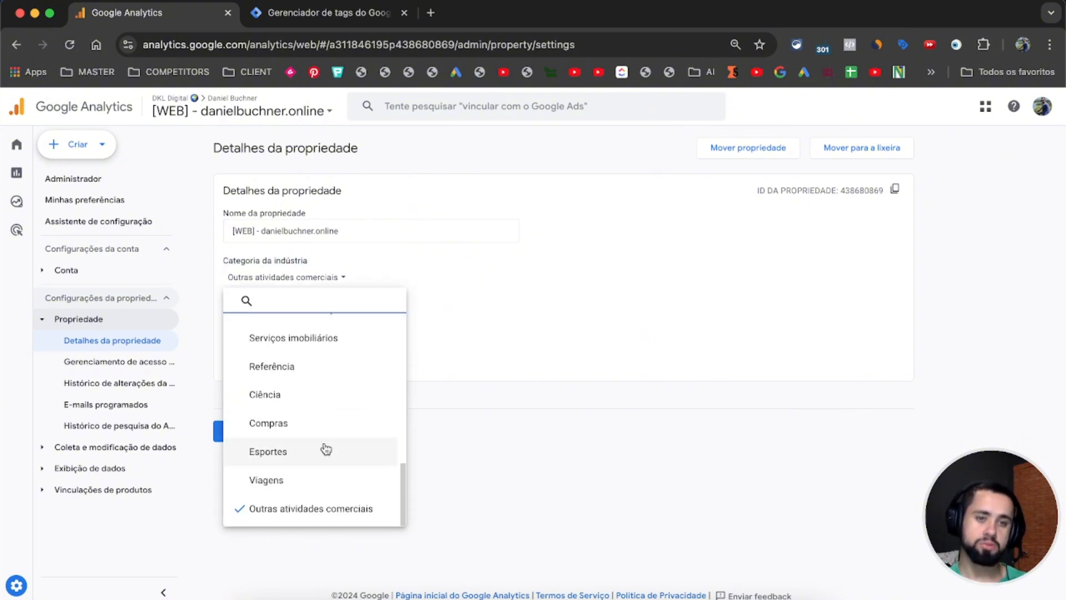
pyautogui.scroll(8, 325, 447)
pyautogui.scroll(3, 326, 449)
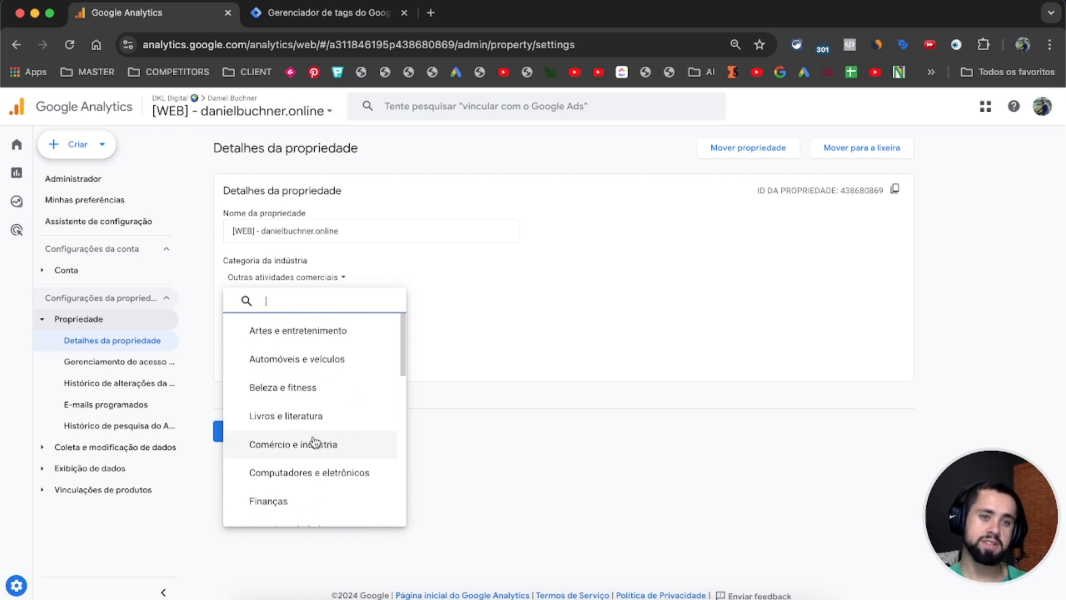
pyautogui.click(274, 271)
pyautogui.click(295, 280)
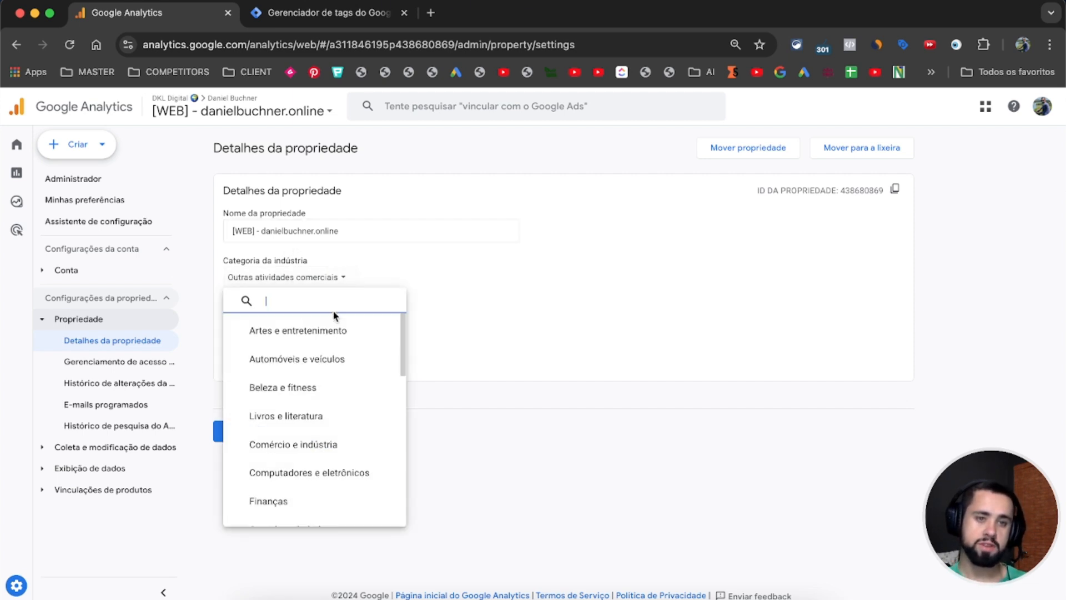
pyautogui.scroll(-3, 294, 355)
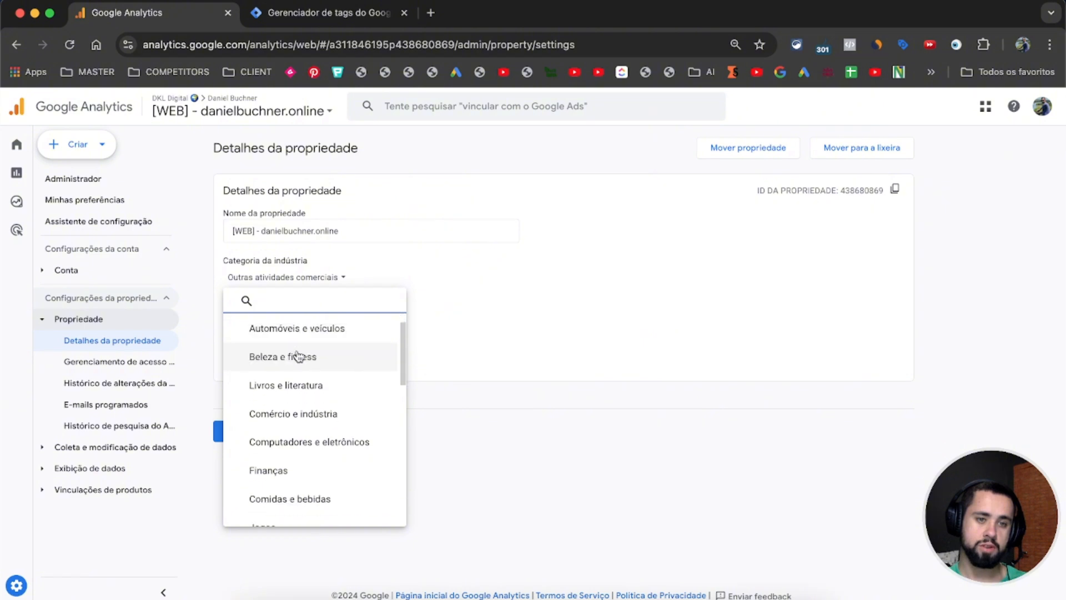
pyautogui.click(297, 405)
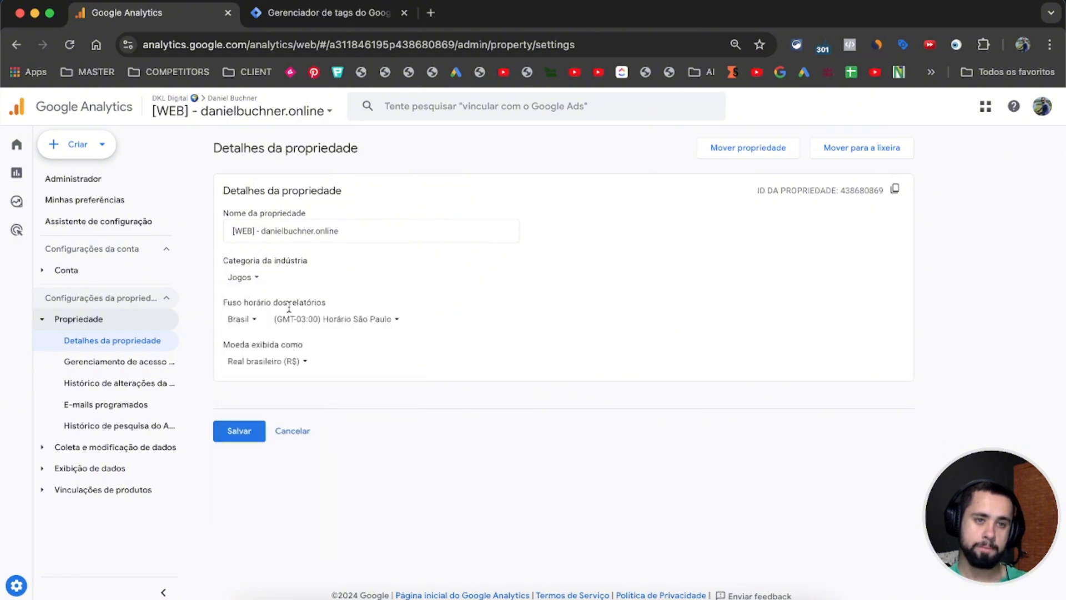
# Browse the full list of industry categories available for the property, keeping the selected one.
pyautogui.moveTo(21, 582)
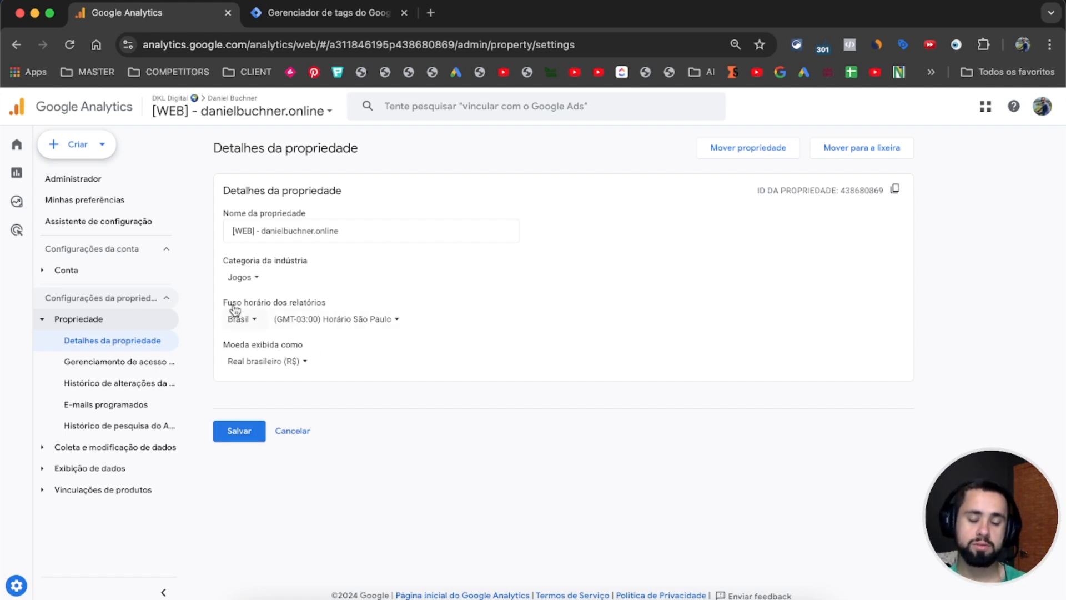
pyautogui.click(242, 278)
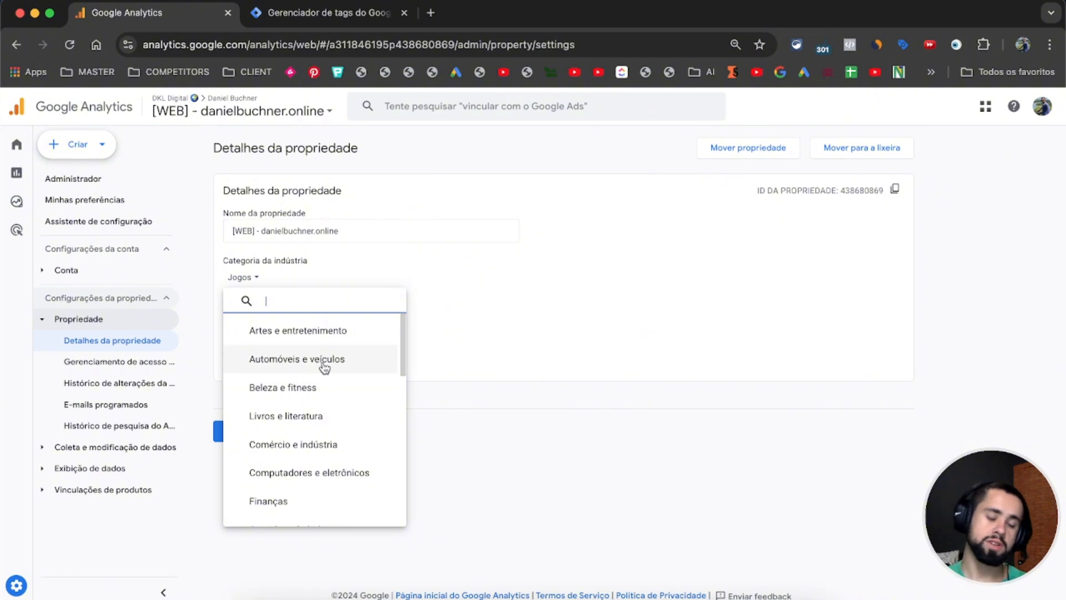
pyautogui.scroll(-10, 321, 423)
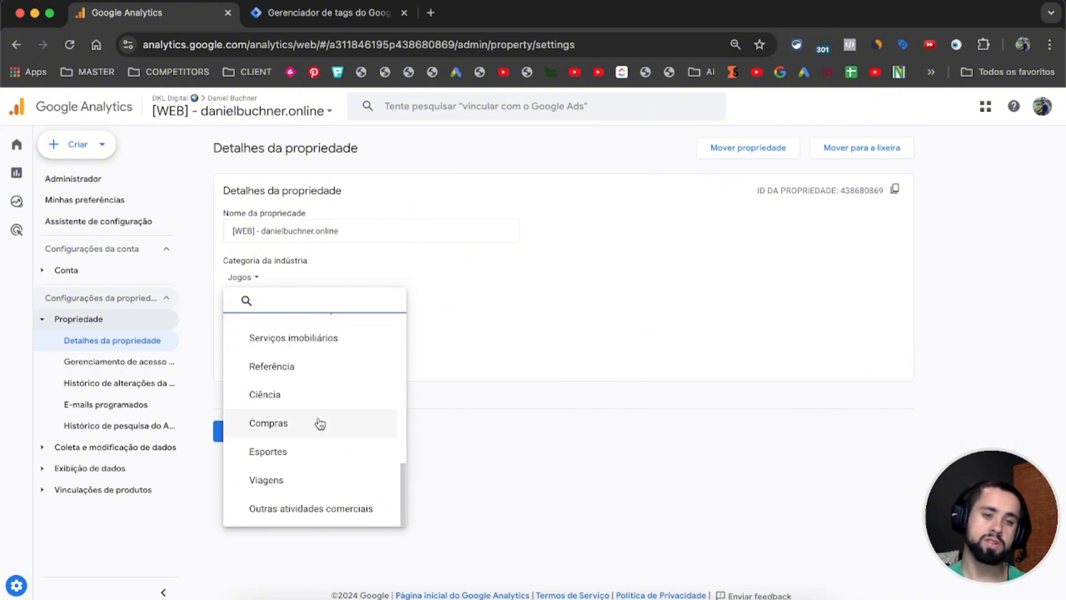
pyautogui.scroll(10, 320, 423)
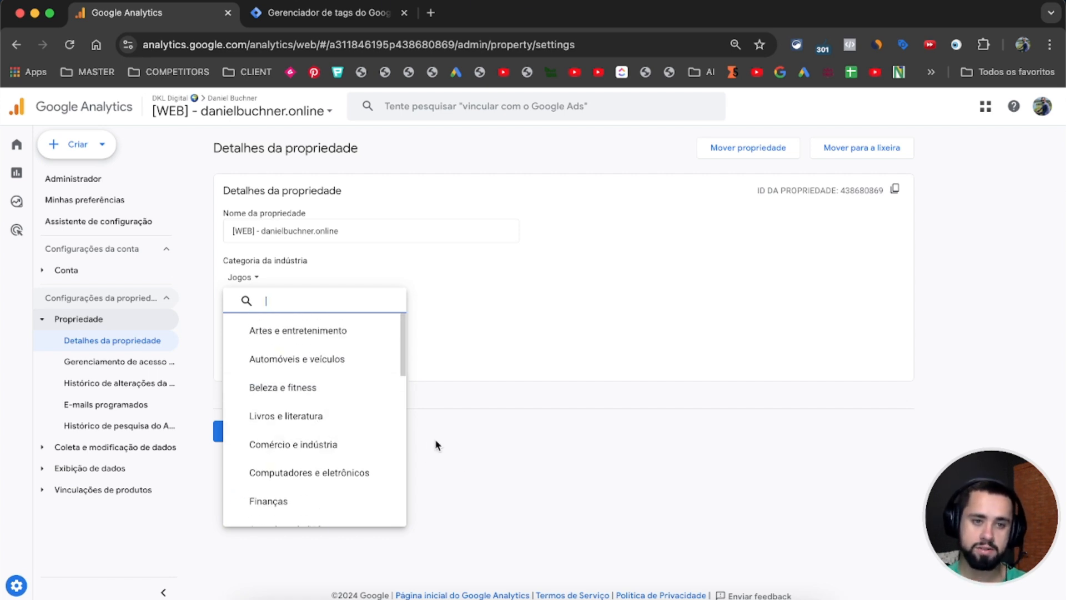
pyautogui.scroll(-5, 329, 431)
pyautogui.scroll(5, 357, 414)
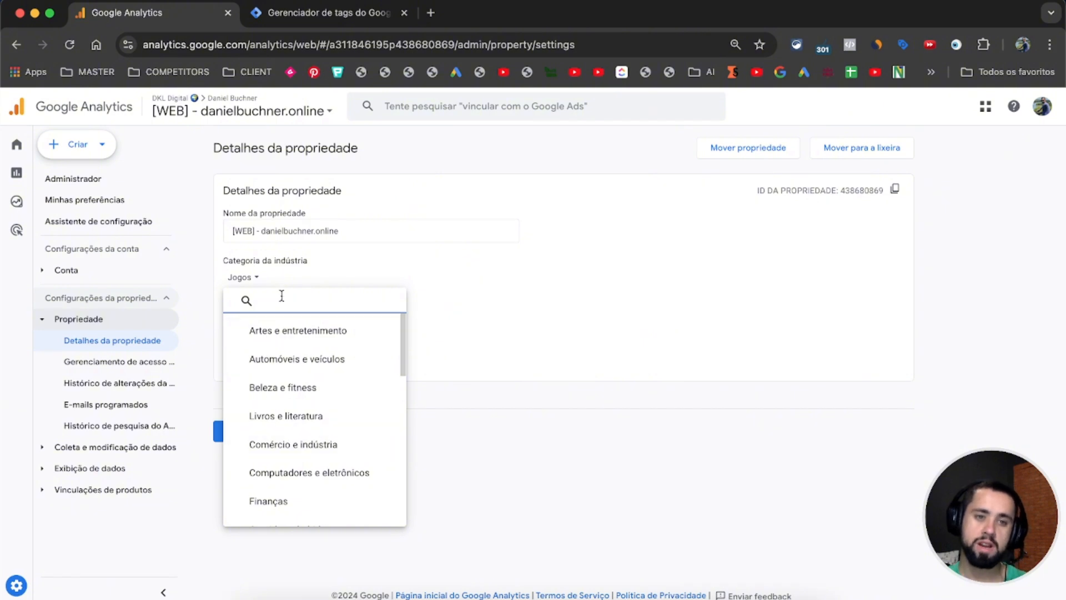
pyautogui.scroll(-5, 281, 369)
pyautogui.scroll(-5, 281, 369)
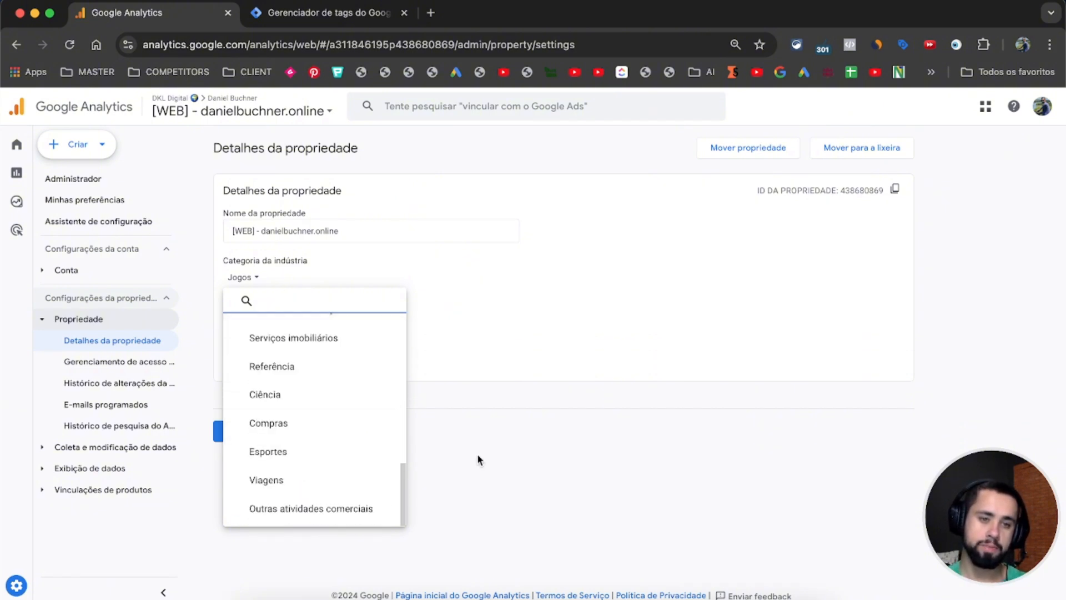
pyautogui.click(466, 389)
# Set the property's industry category to Compras.
pyautogui.click(243, 277)
pyautogui.scroll(-3, 333, 412)
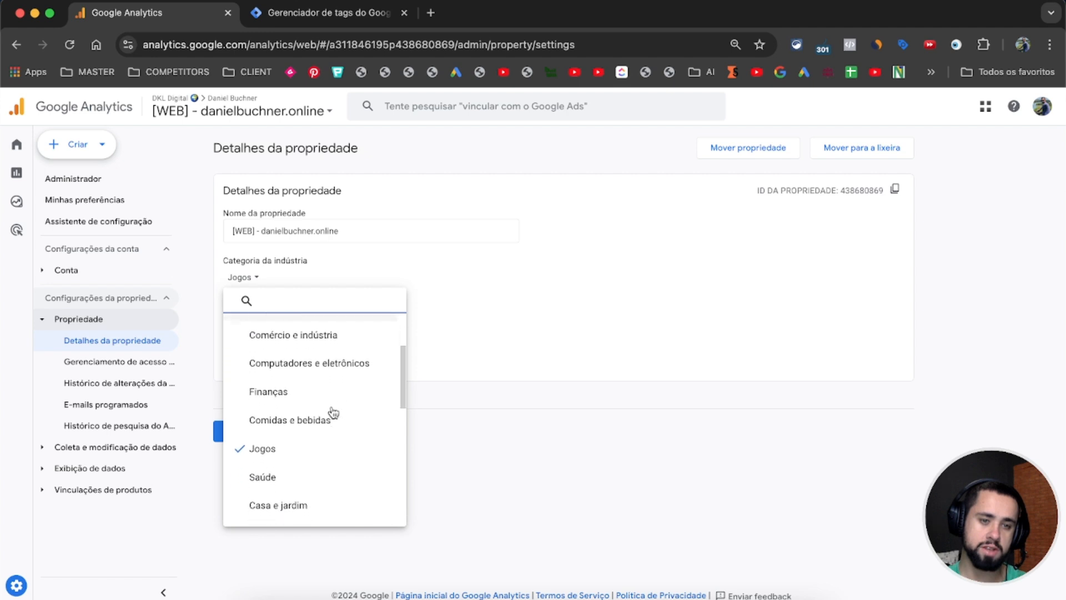
pyautogui.write('compras')
pyautogui.click(324, 331)
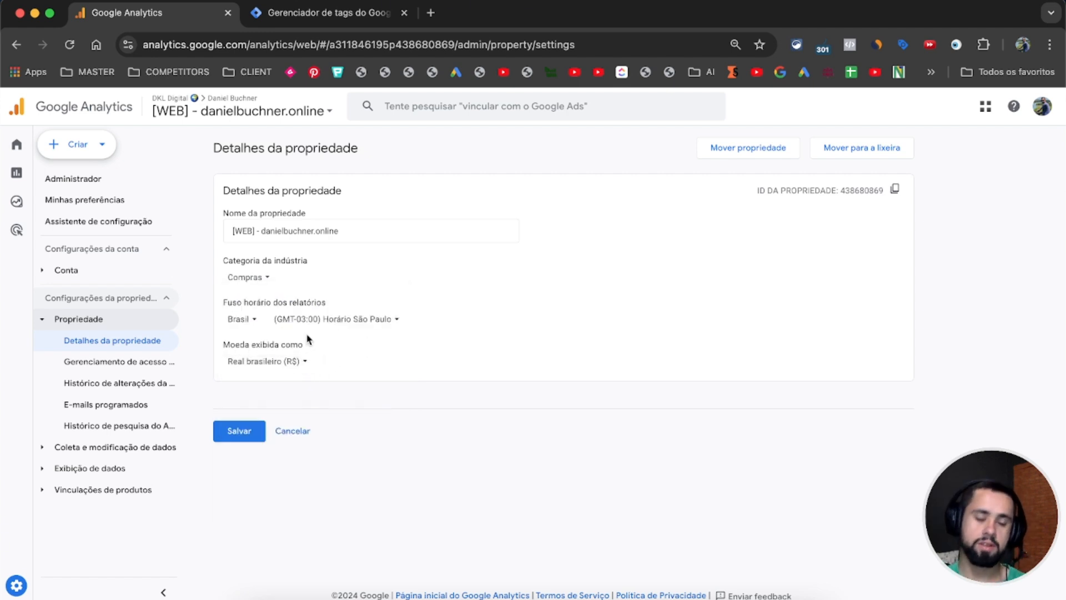
# Check the reporting country, time zone and display currency options of the property without changing them.
pyautogui.click(255, 323)
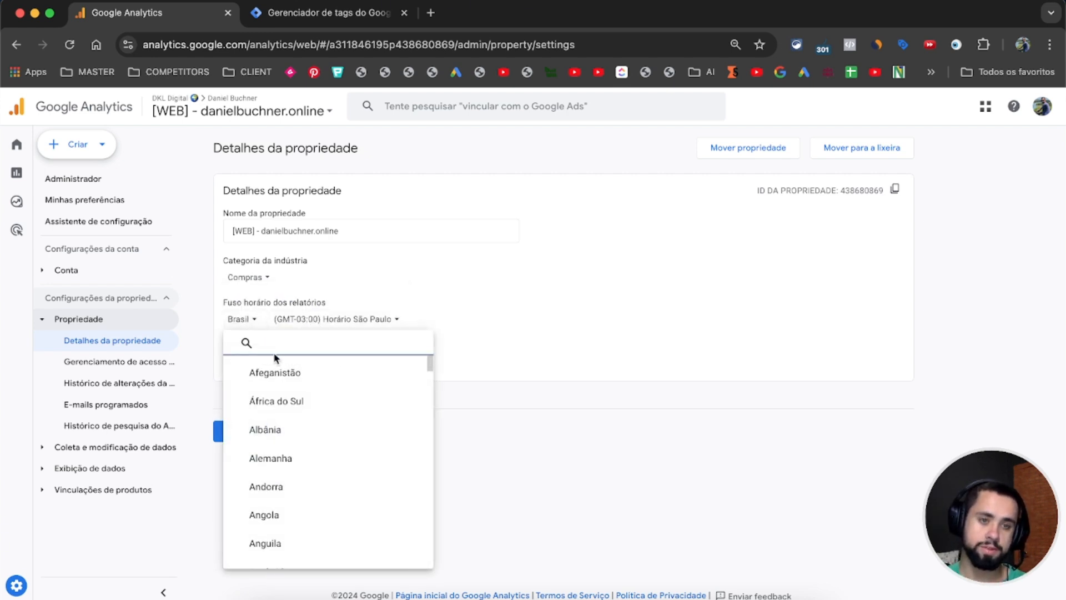
pyautogui.click(451, 341)
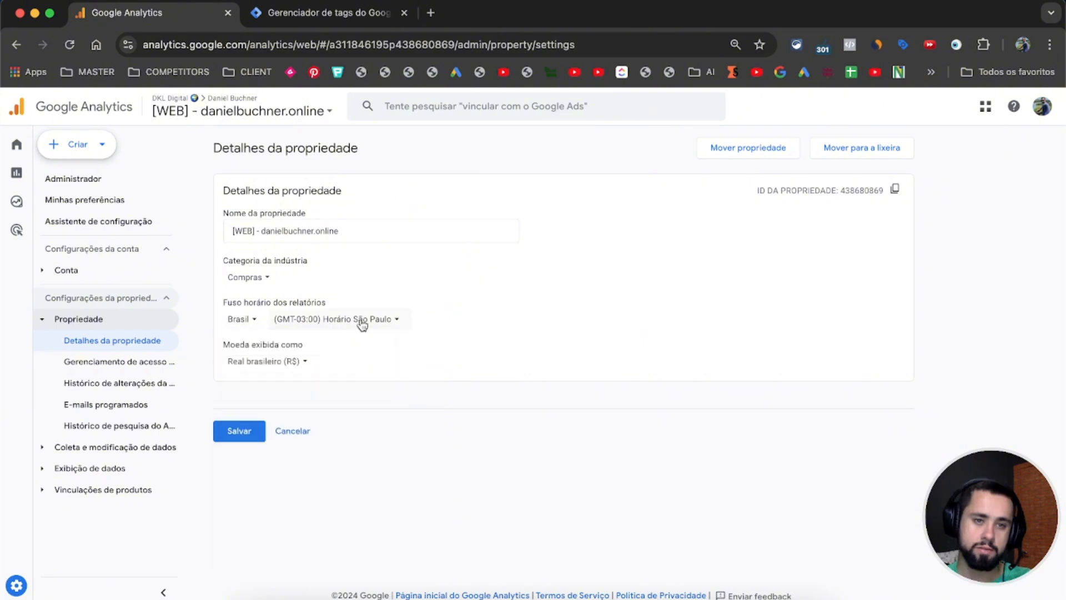
pyautogui.click(361, 322)
pyautogui.click(586, 418)
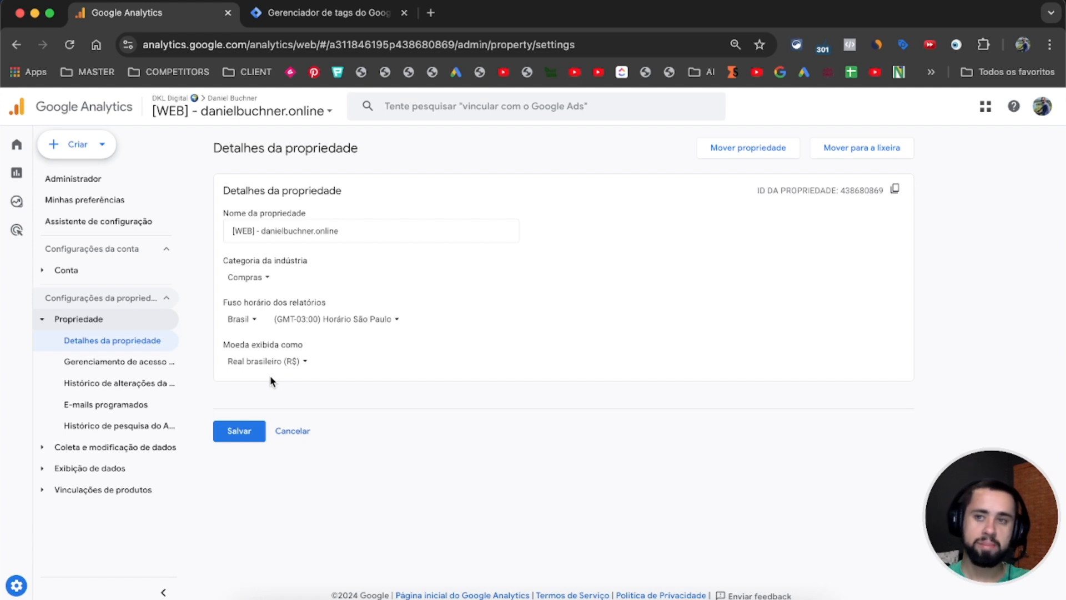
pyautogui.click(278, 360)
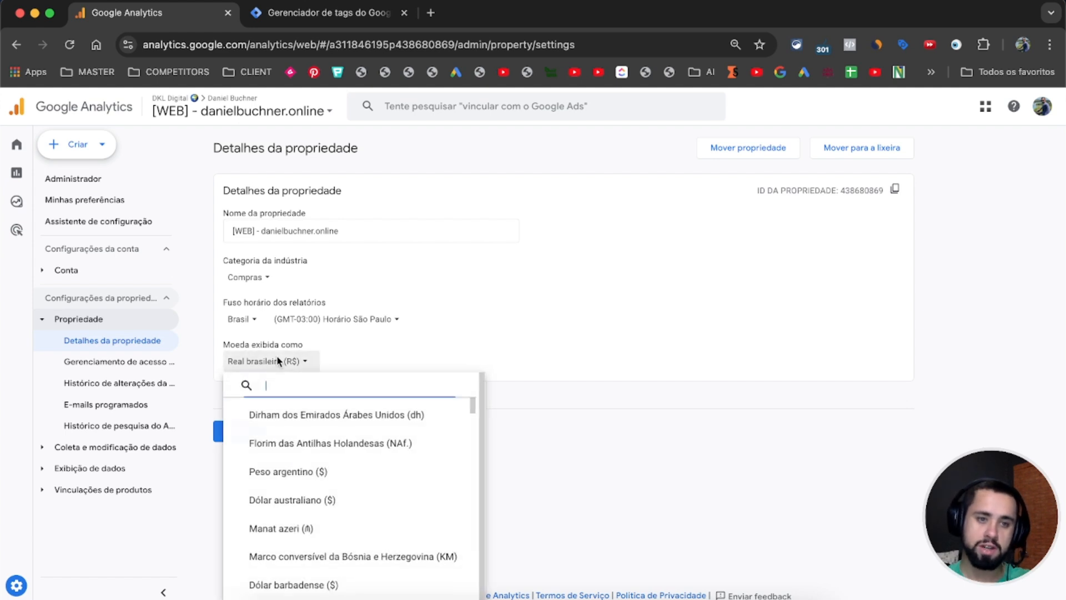
pyautogui.click(512, 440)
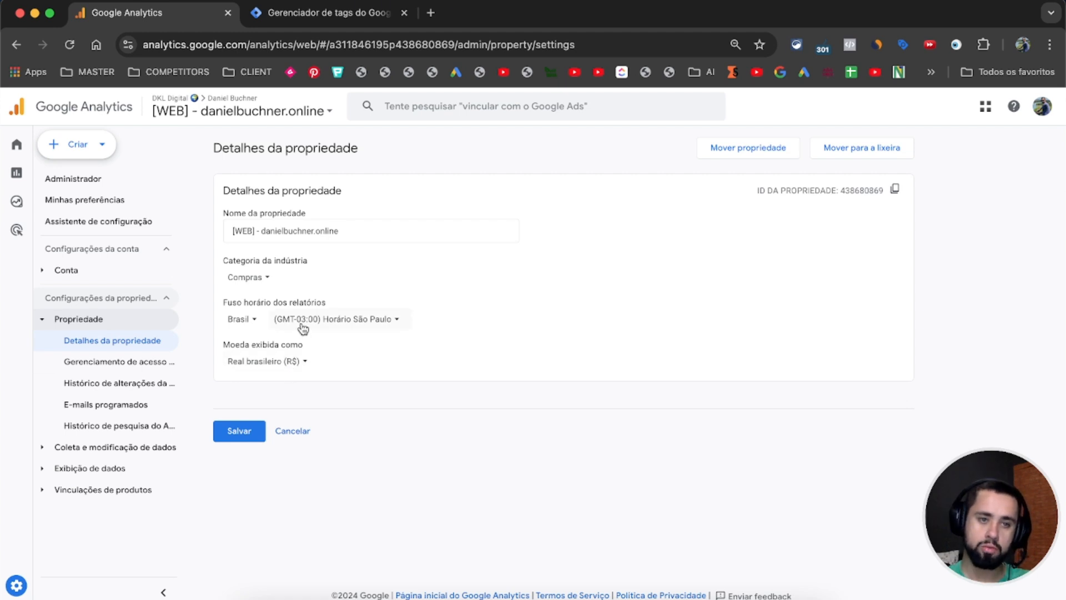
pyautogui.tripleClick(211, 154)
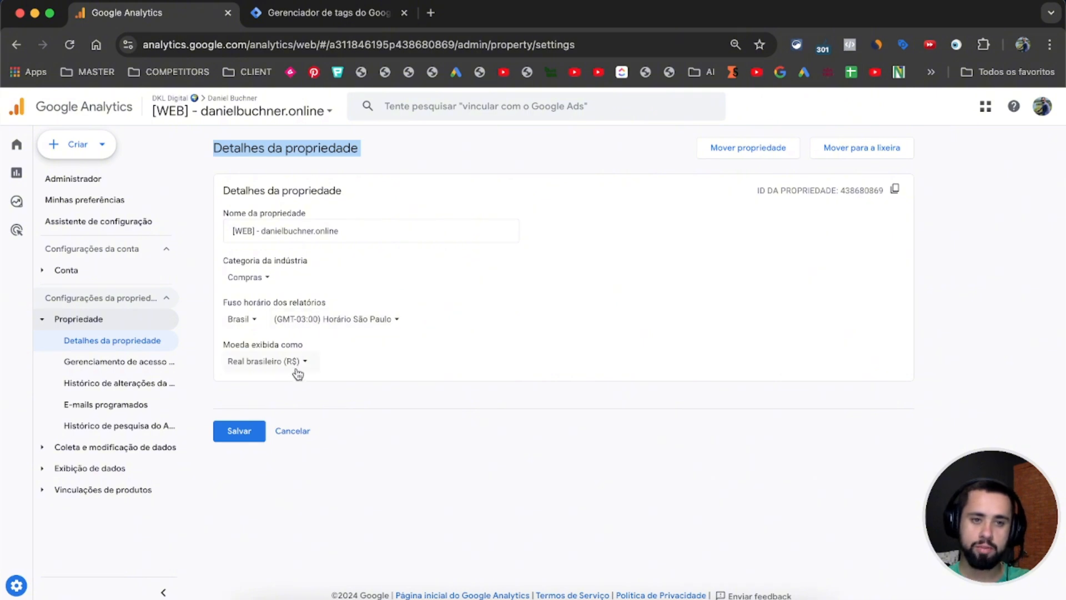
# Open the details of the first web stream under Fluxos de dados.
pyautogui.click(107, 450)
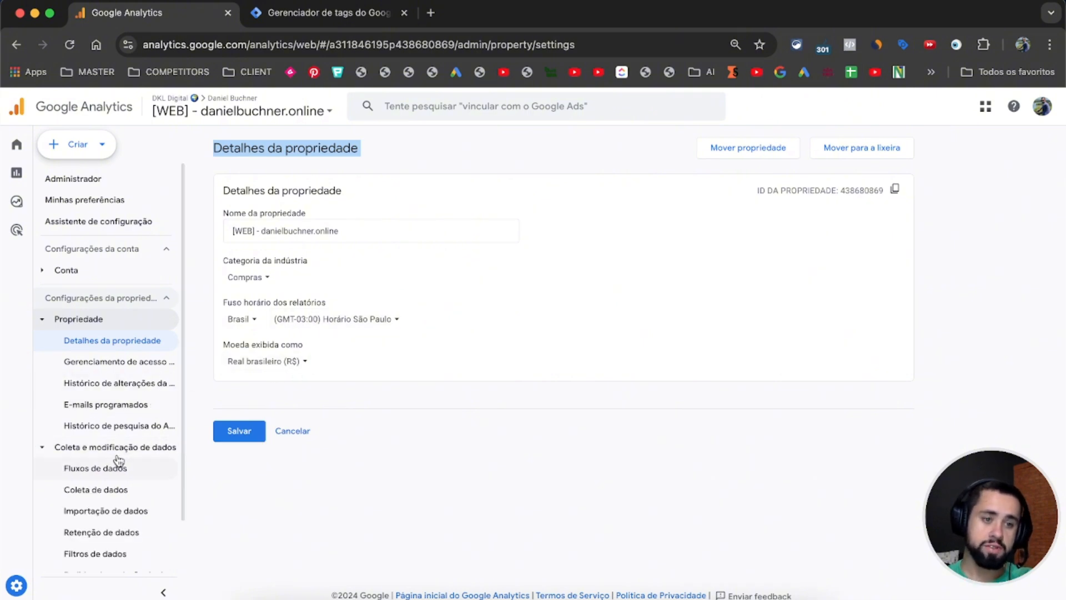
pyautogui.click(138, 456)
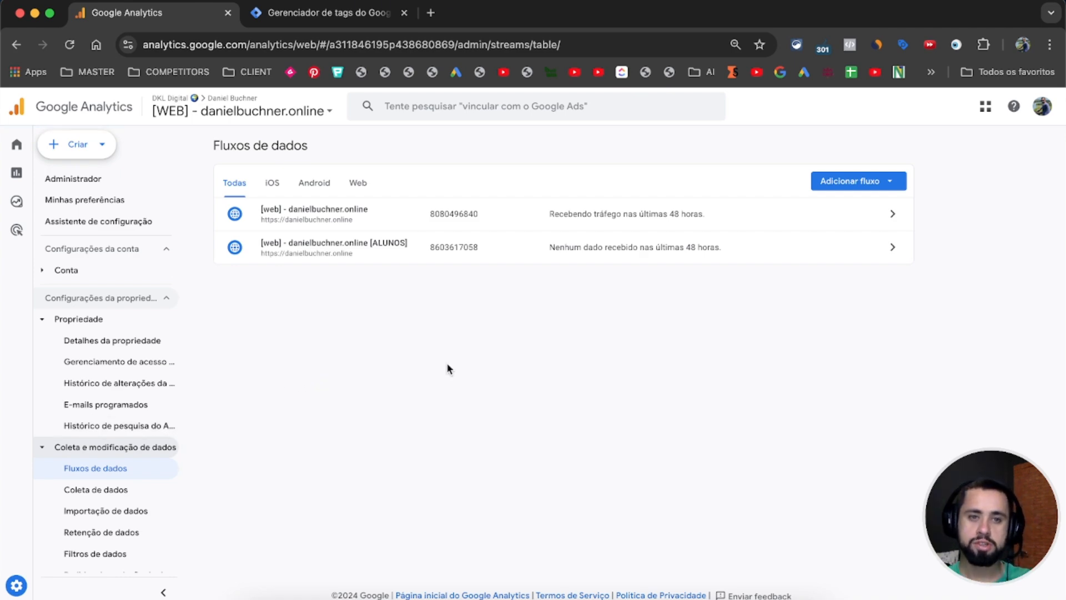
pyautogui.click(475, 213)
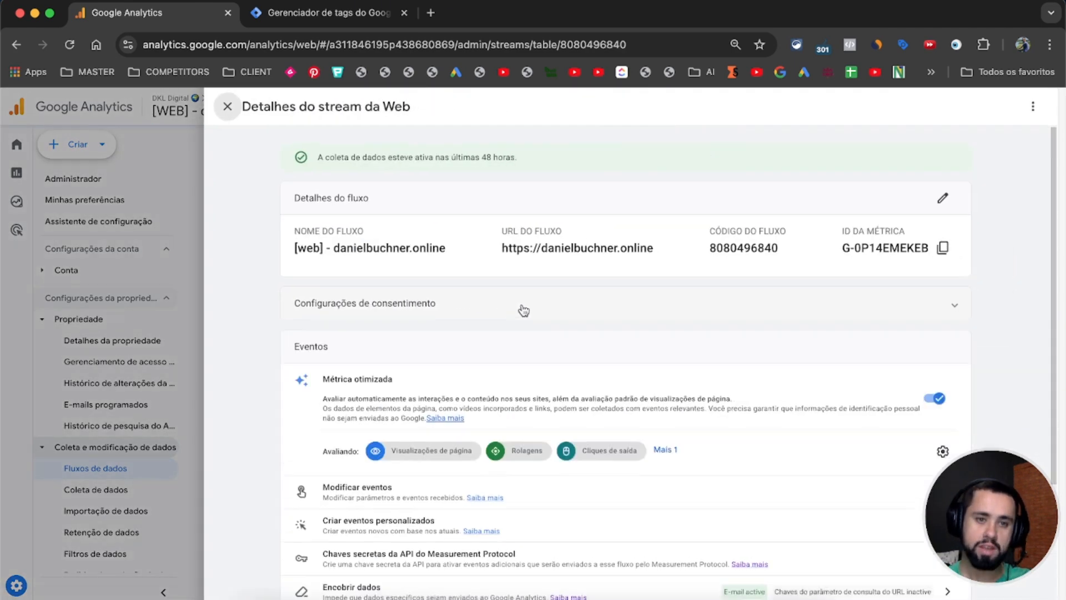
# Open the stream's Métrica otimizada settings and examine its event options, including Pesquisa no site.
pyautogui.scroll(-2, 524, 310)
pyautogui.moveTo(322, 303); pyautogui.dragTo(396, 305)
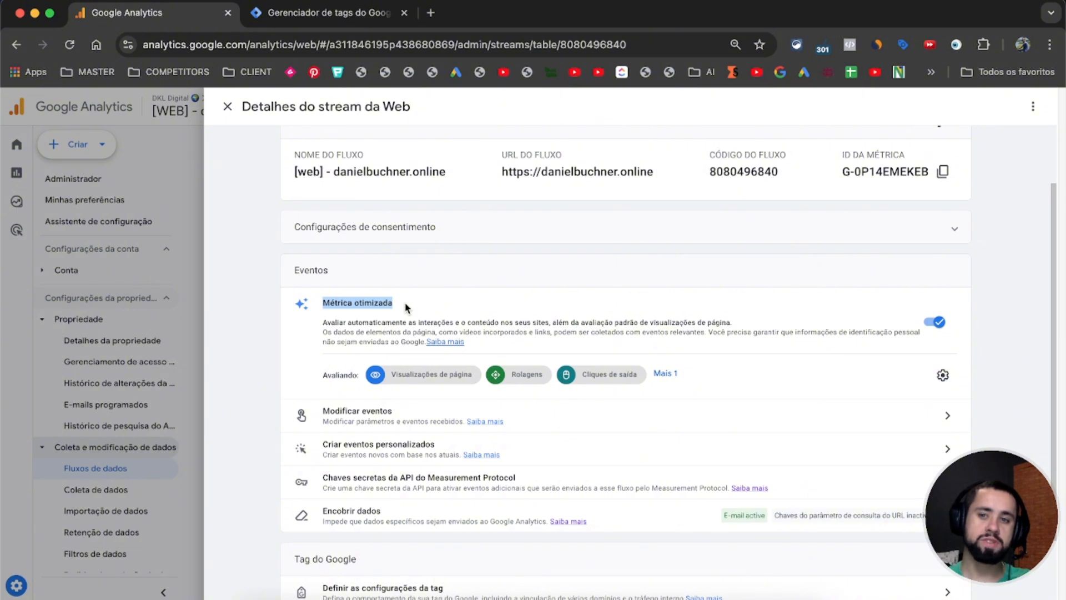
pyautogui.click(943, 375)
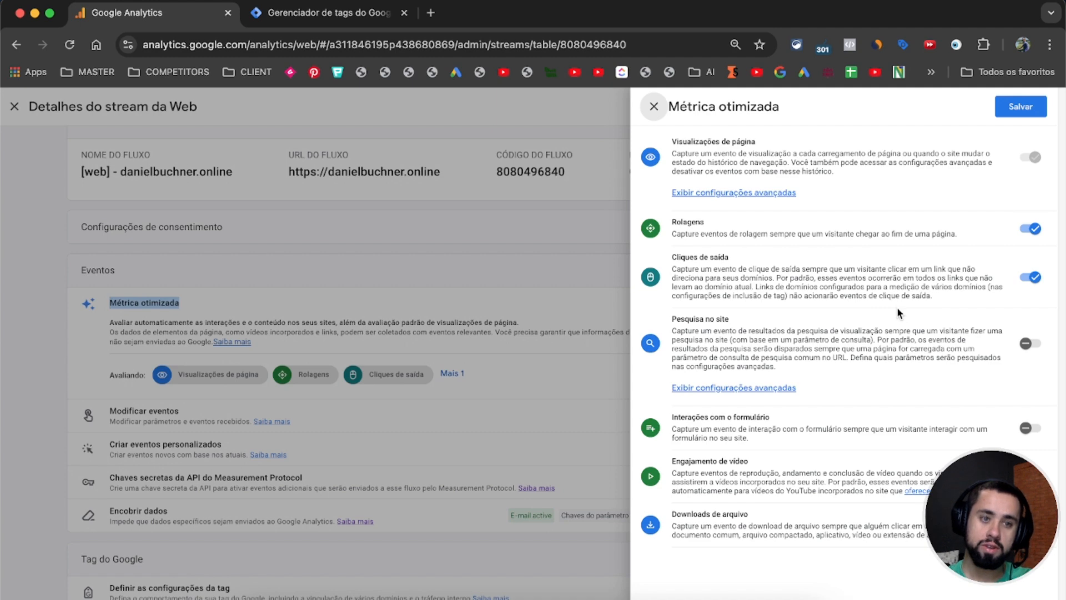
pyautogui.click(671, 319)
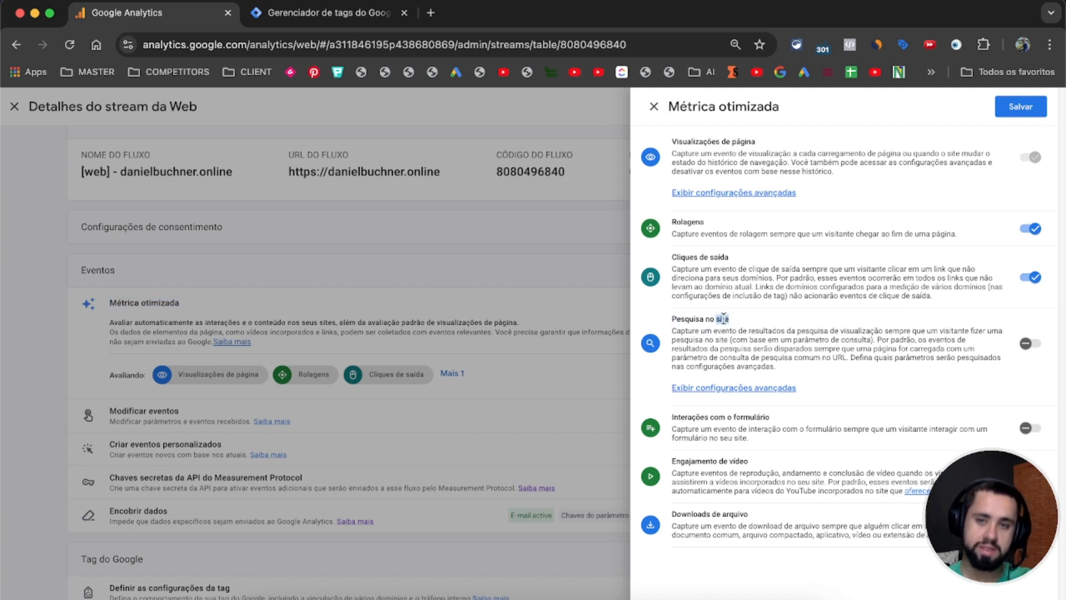
pyautogui.tripleClick(724, 318)
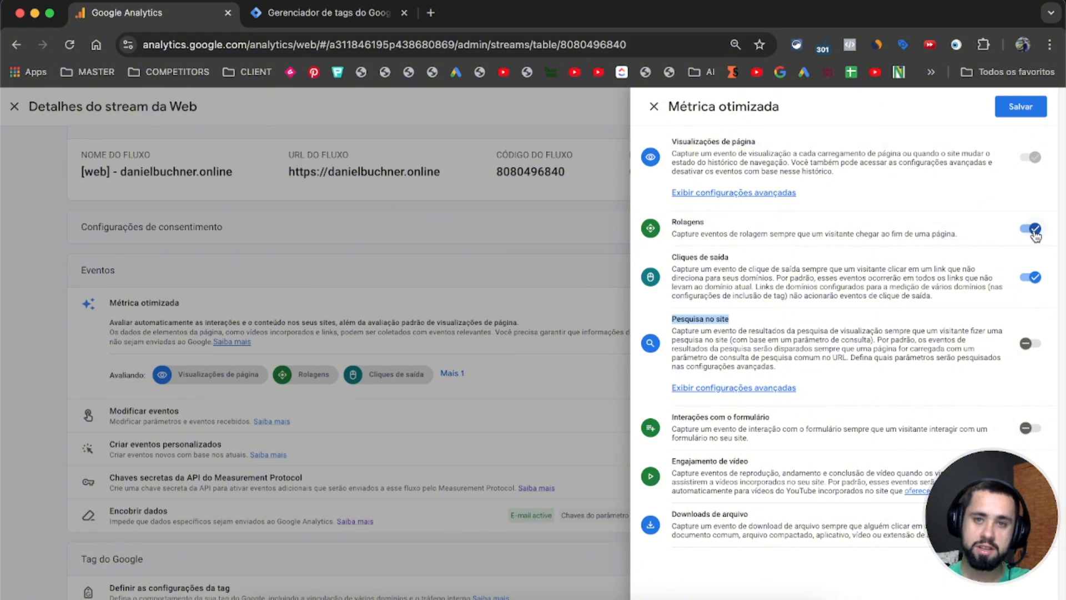
# Open Configurar seus domínios in the stream's Google tag settings and inspect the hotmart.com domain condition.
pyautogui.click(308, 412)
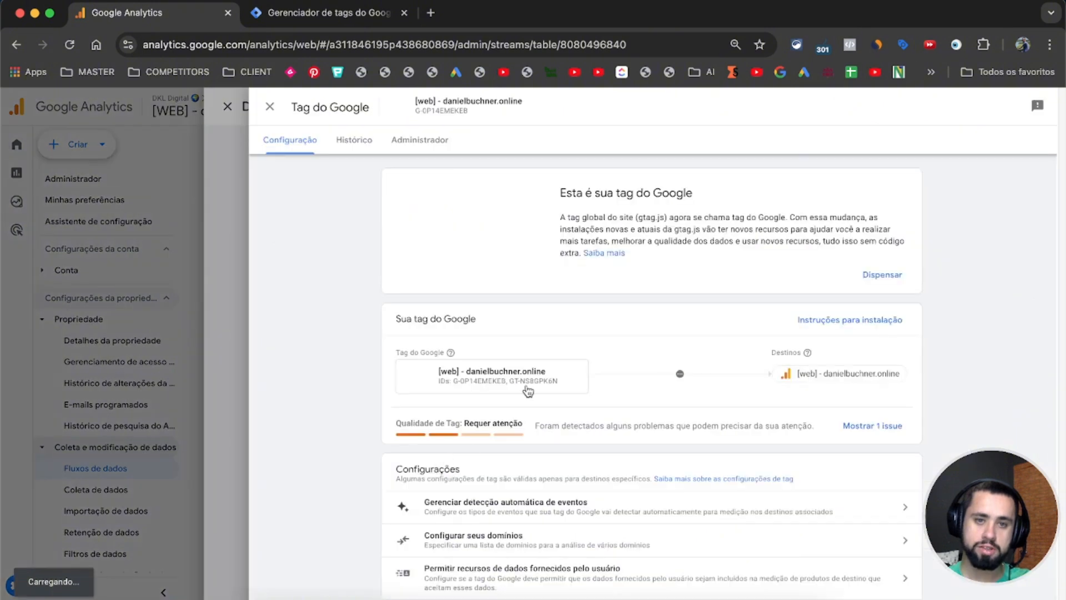
pyautogui.scroll(-1, 528, 388)
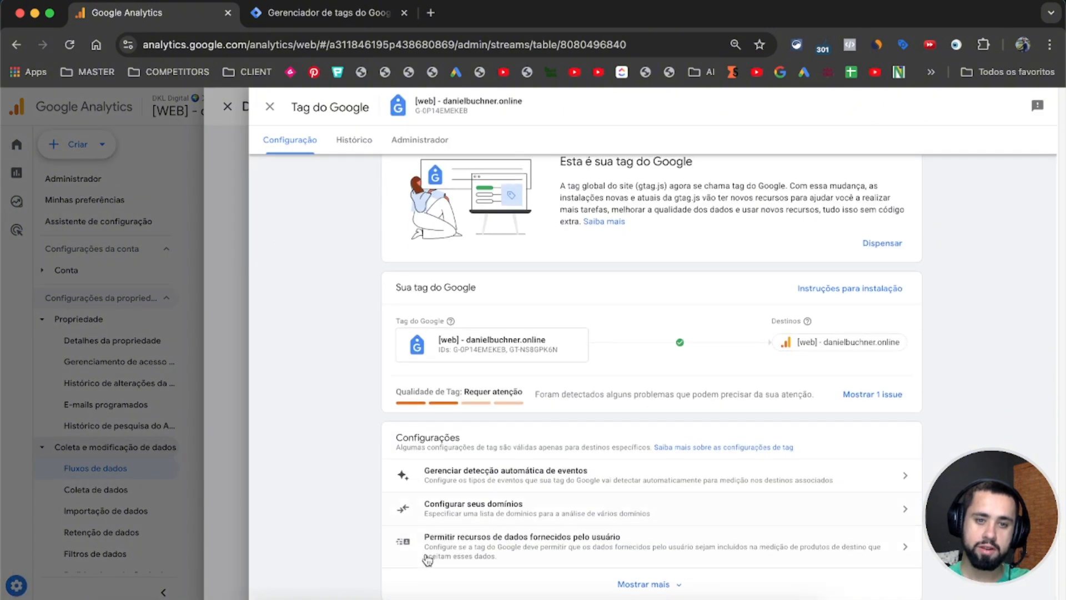
pyautogui.click(518, 499)
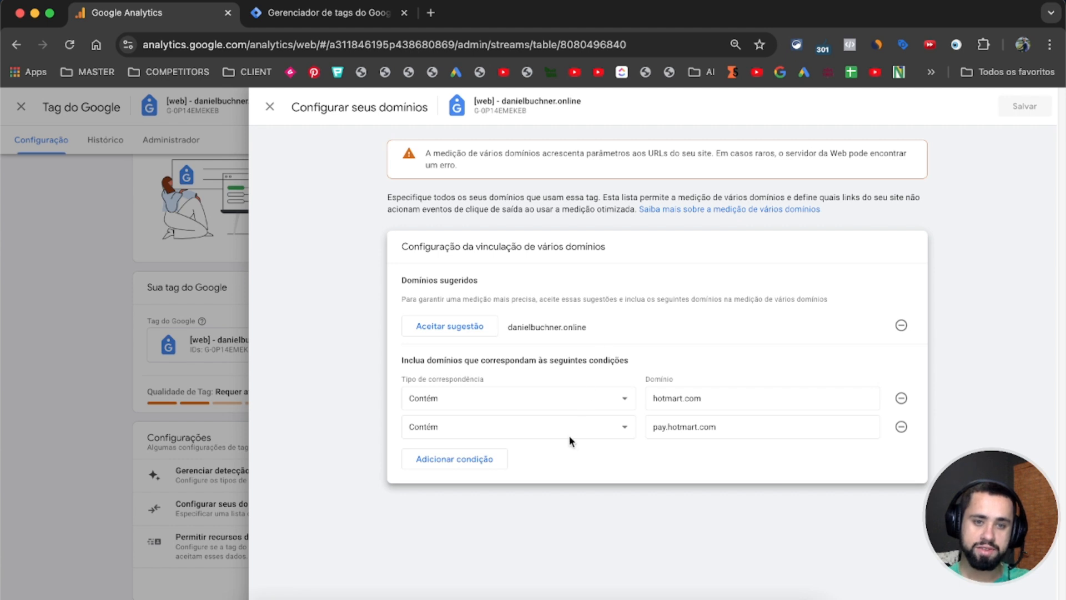
pyautogui.click(715, 398)
pyautogui.doubleClick(716, 397)
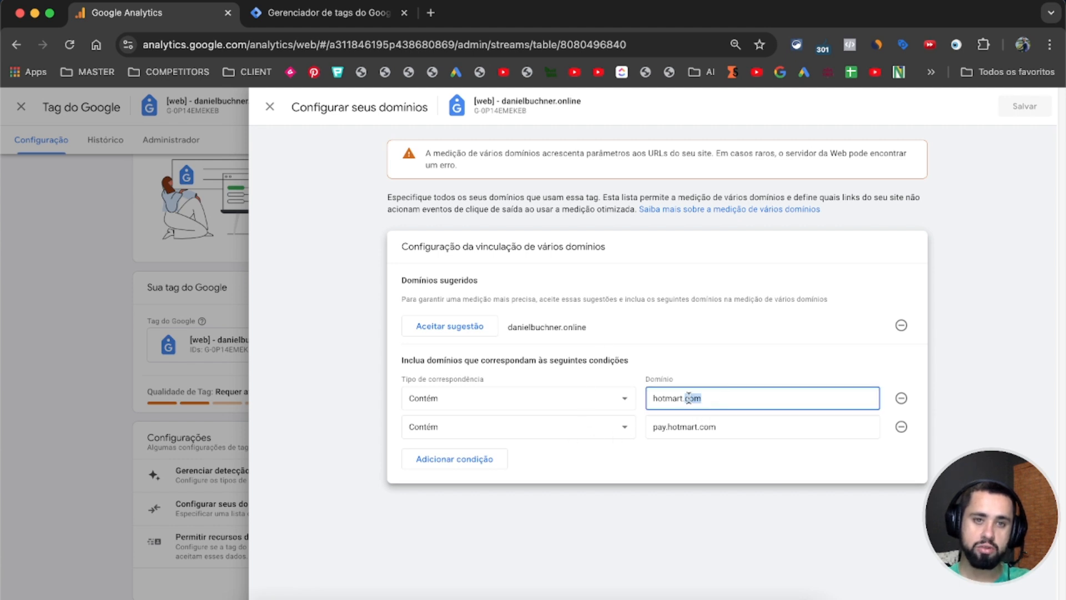
pyautogui.doubleClick(695, 398)
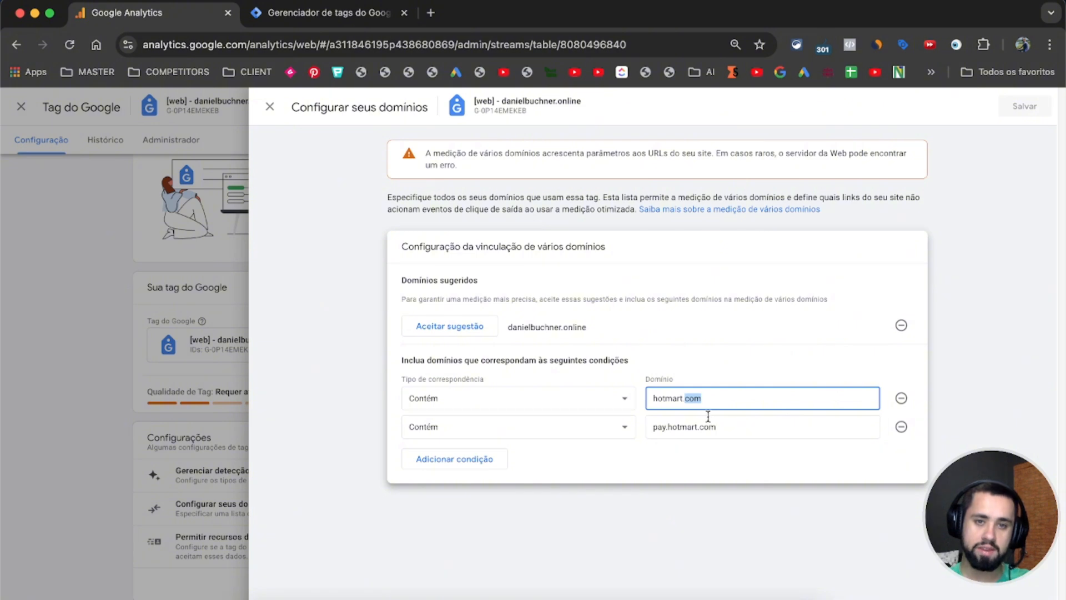
# Examine the referral exclusion condition under Listar indicações indesejadas in the Google tag's expanded settings, leaving it without saving.
pyautogui.press('Escape')
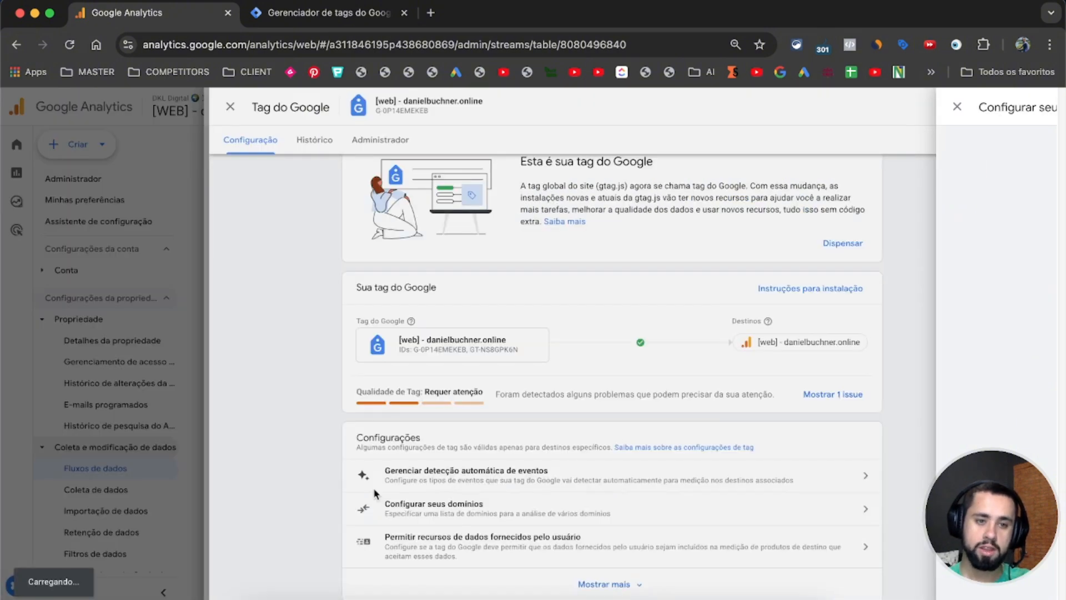
pyautogui.click(655, 592)
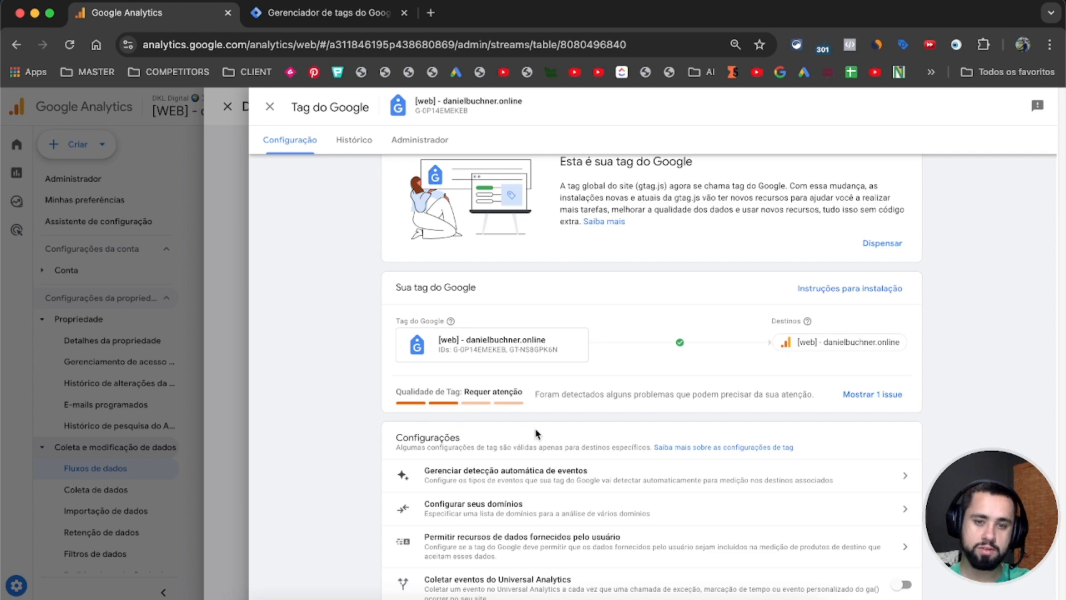
pyautogui.scroll(-5, 542, 434)
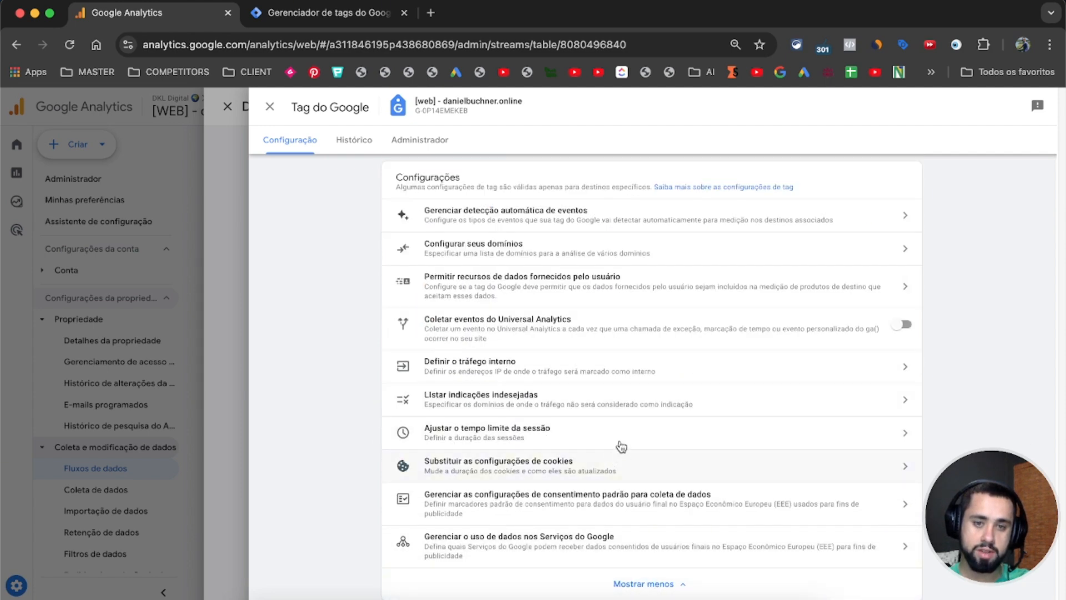
pyautogui.click(447, 405)
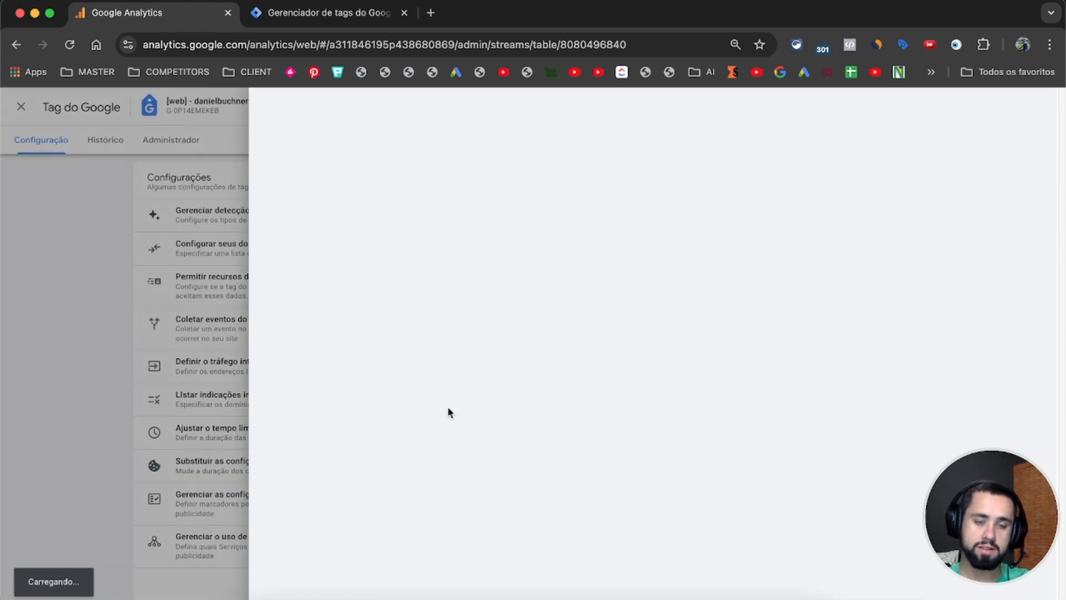
pyautogui.click(482, 263)
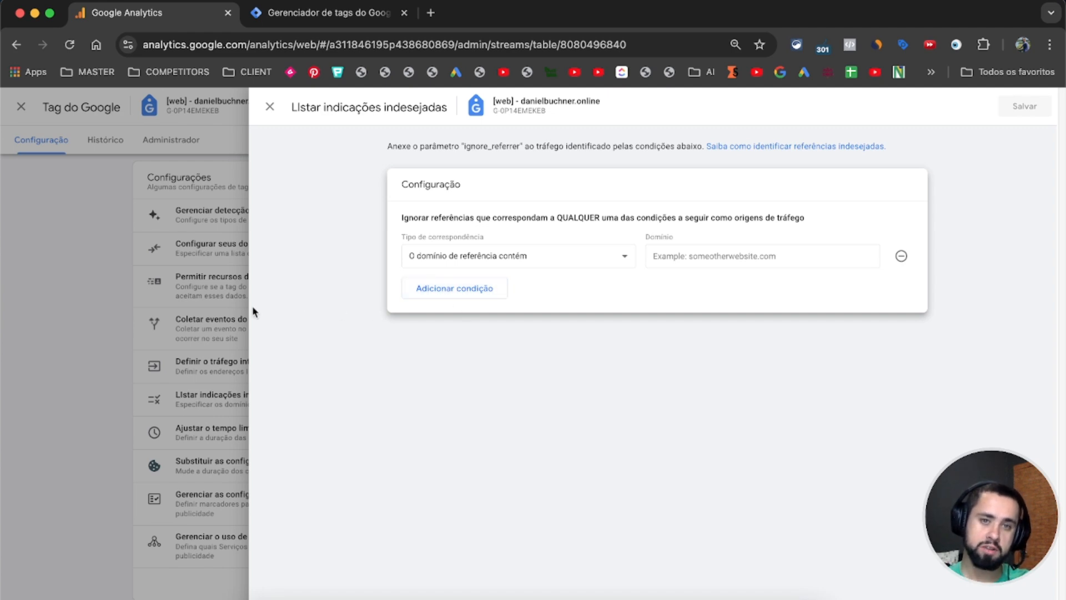
pyautogui.click(203, 333)
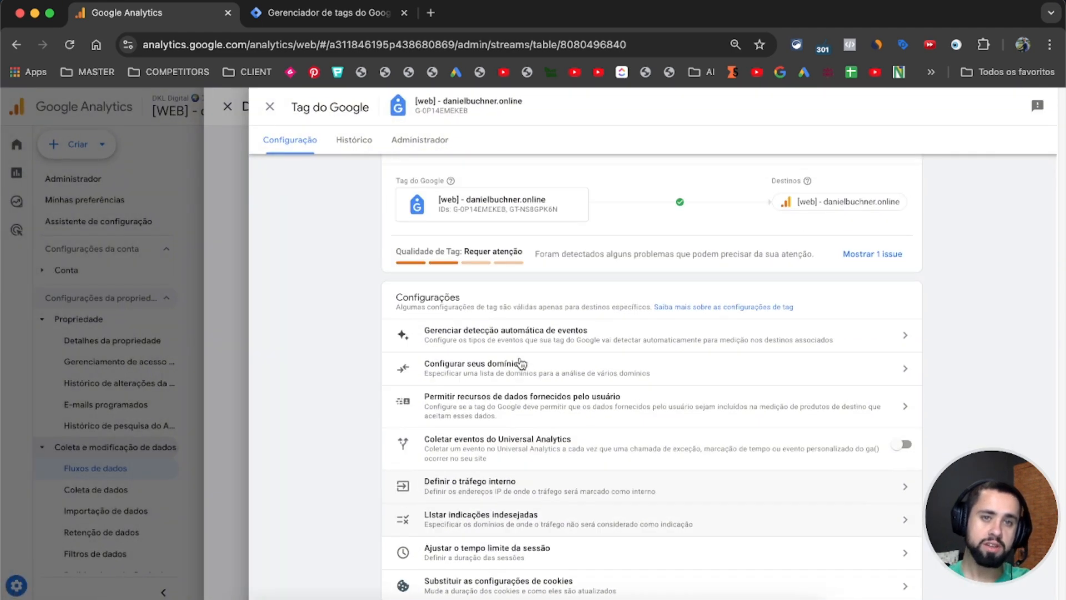
pyautogui.scroll(-3, 521, 364)
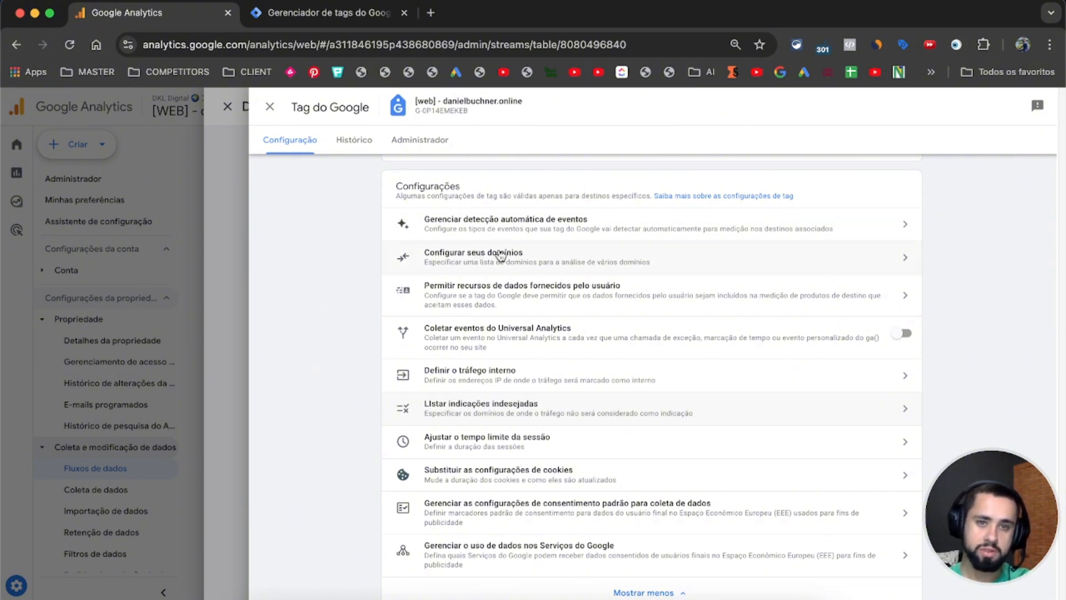
pyautogui.click(458, 416)
pyautogui.press('Escape')
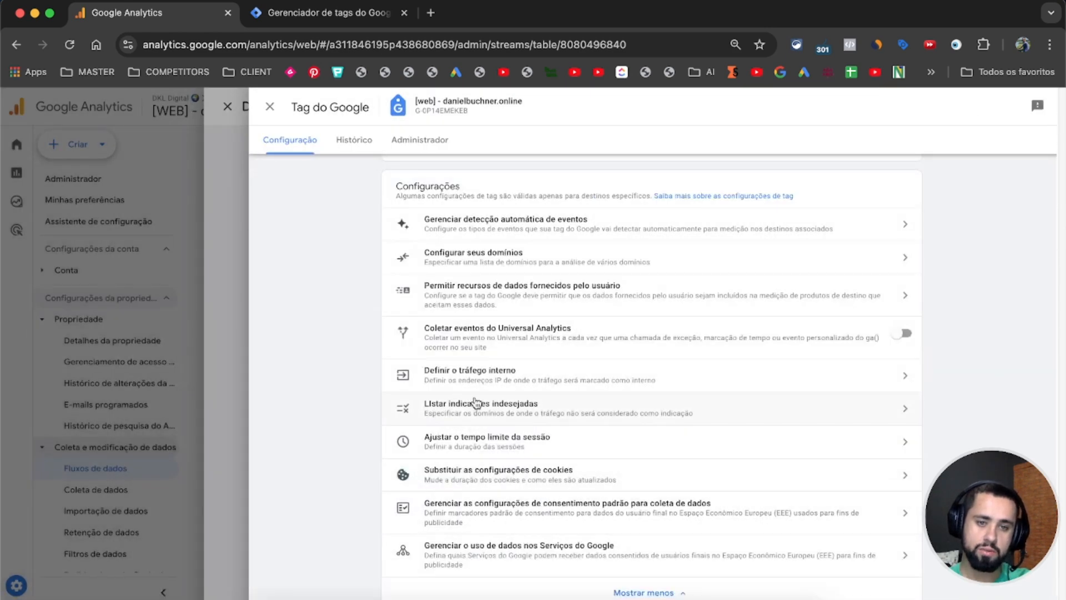
# Leave the web stream's details and review the property's Coleta de dados settings, expanding Confirmação de coleta de dados do usuário.
pyautogui.click(133, 364)
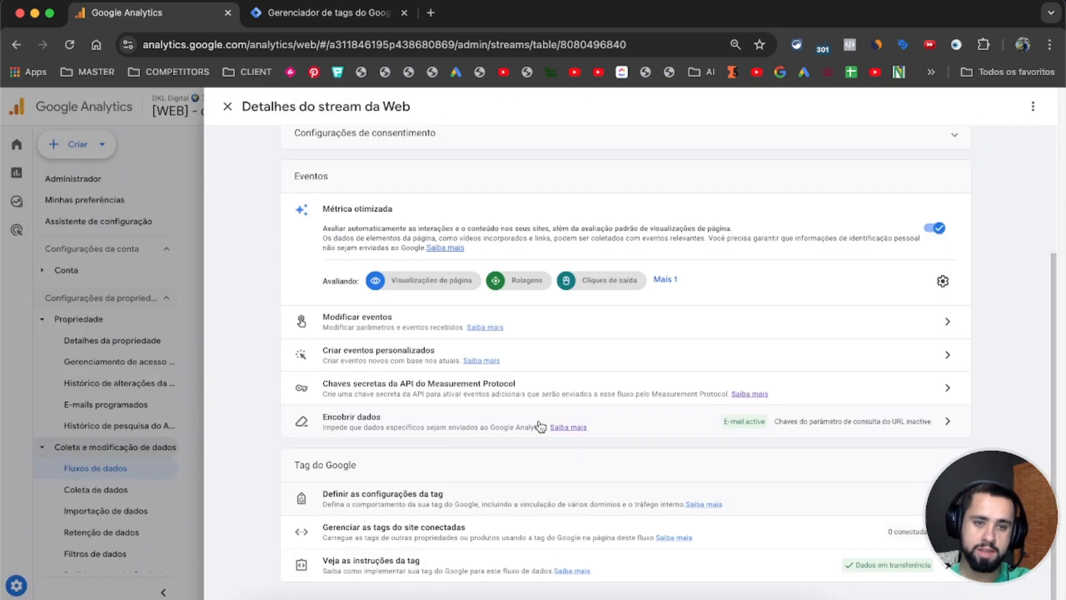
pyautogui.click(142, 368)
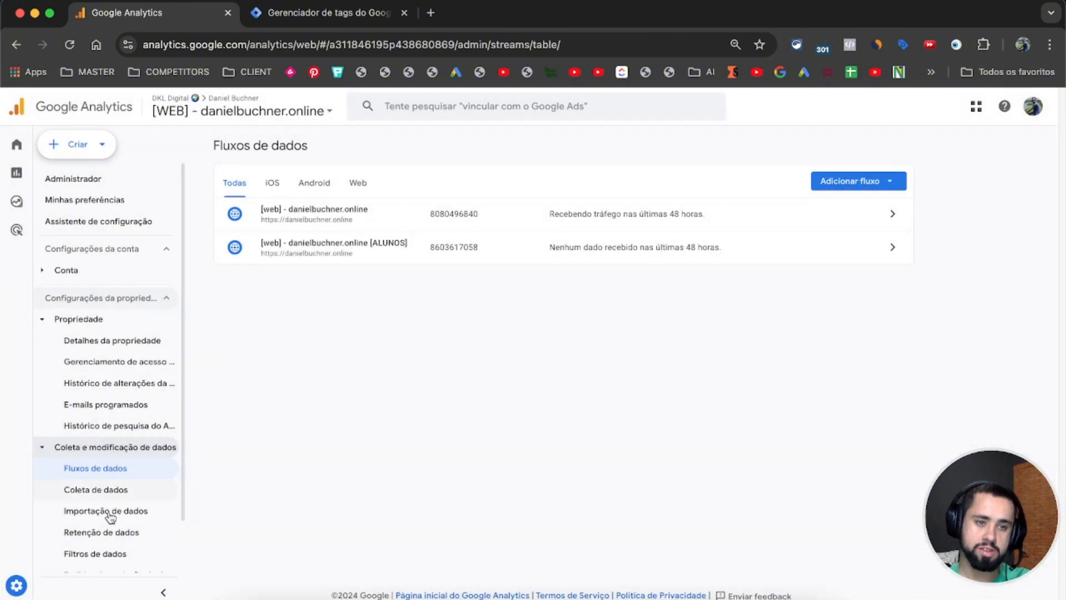
pyautogui.click(141, 491)
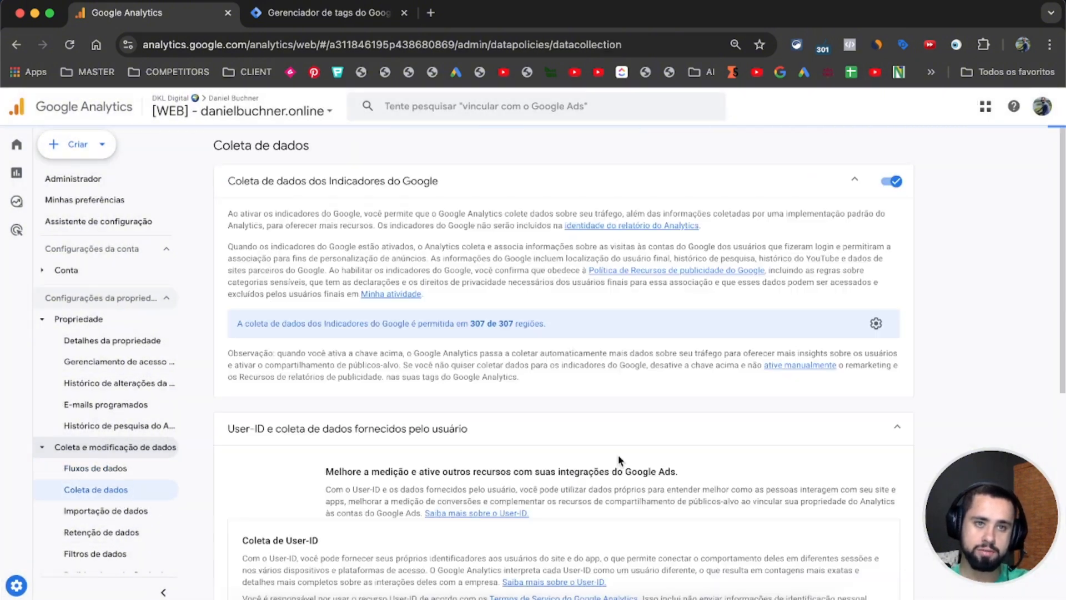
pyautogui.scroll(-1, 492, 279)
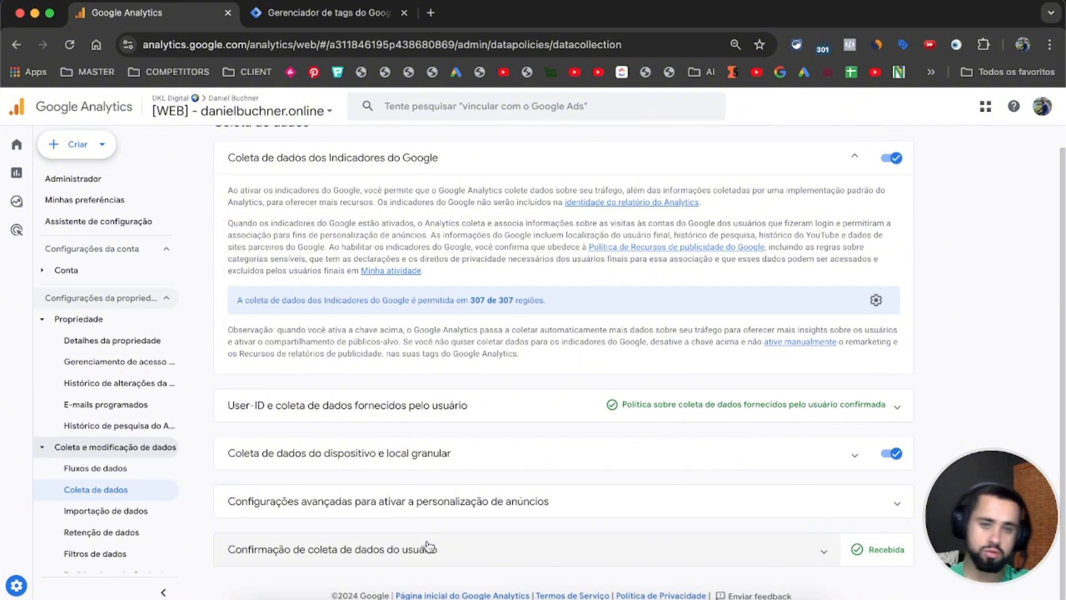
pyautogui.click(428, 548)
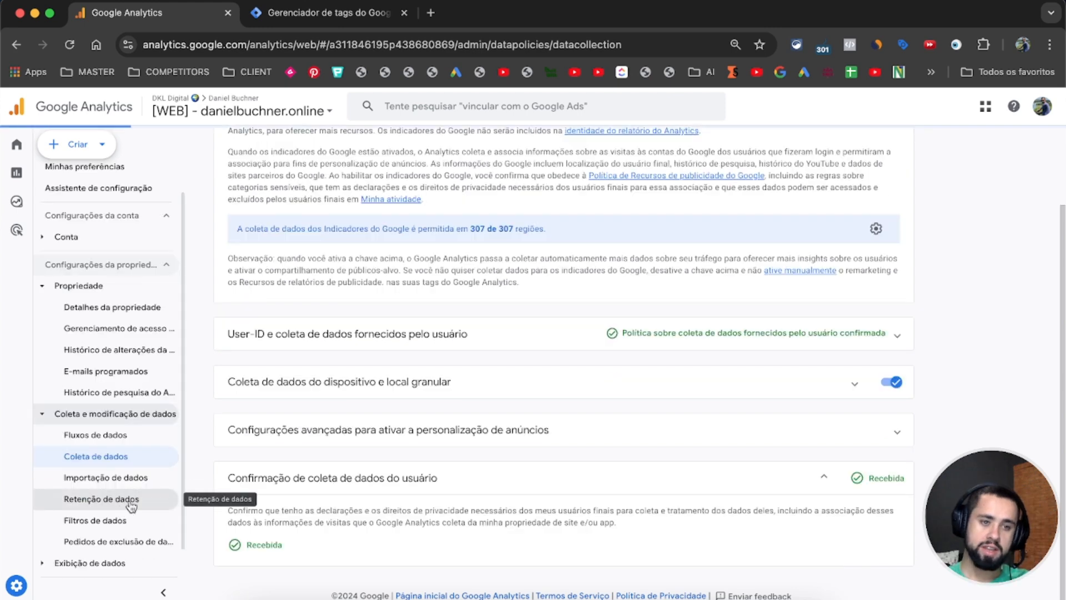
# Open the property's Retenção de dados settings and set the event data retention to 14 meses.
pyautogui.click(131, 498)
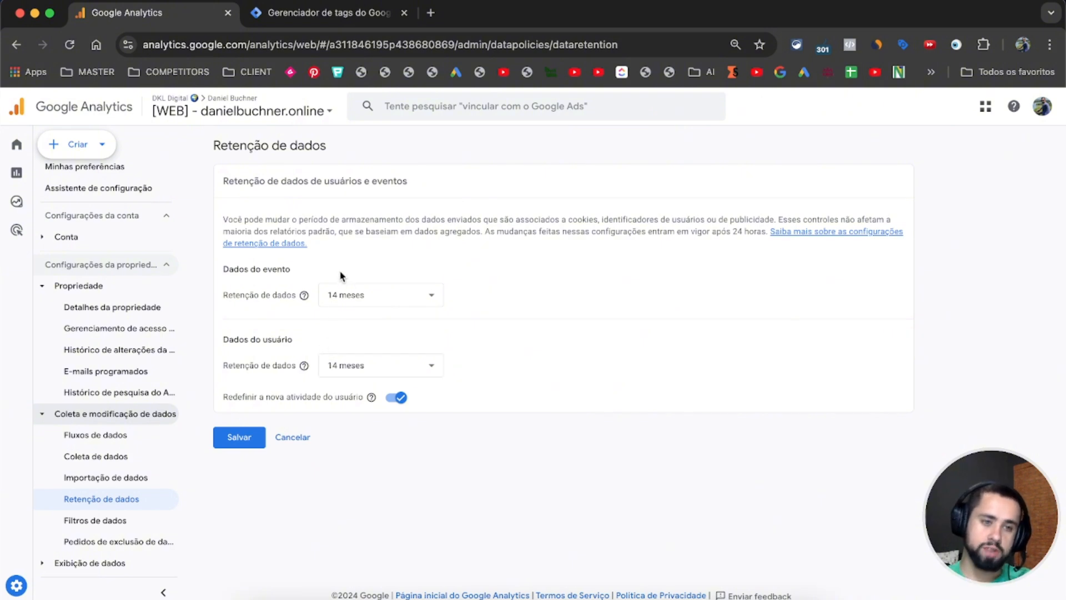
pyautogui.click(378, 295)
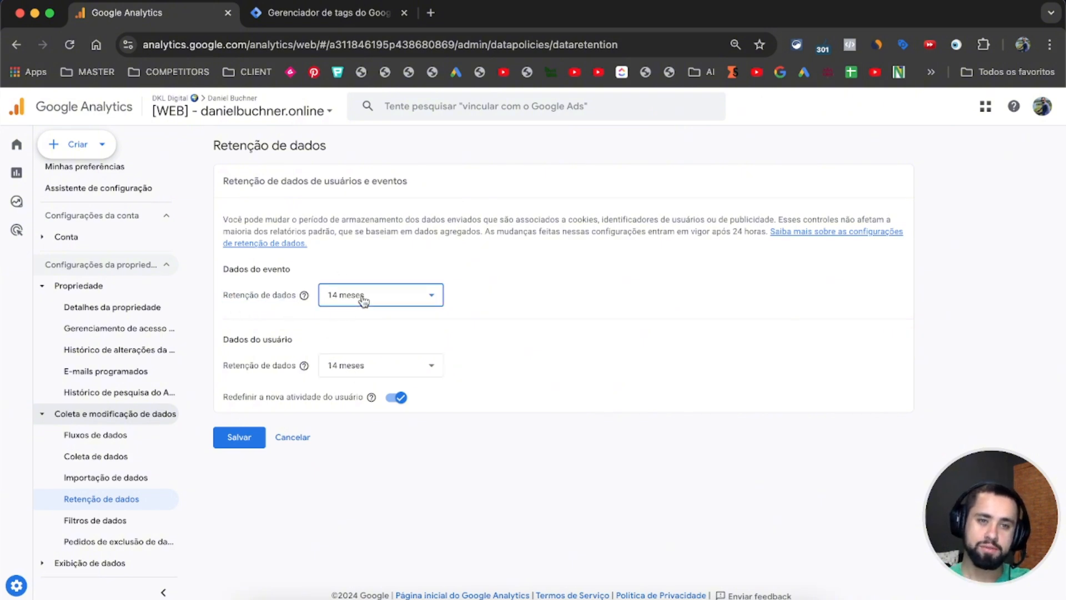
pyautogui.click(344, 326)
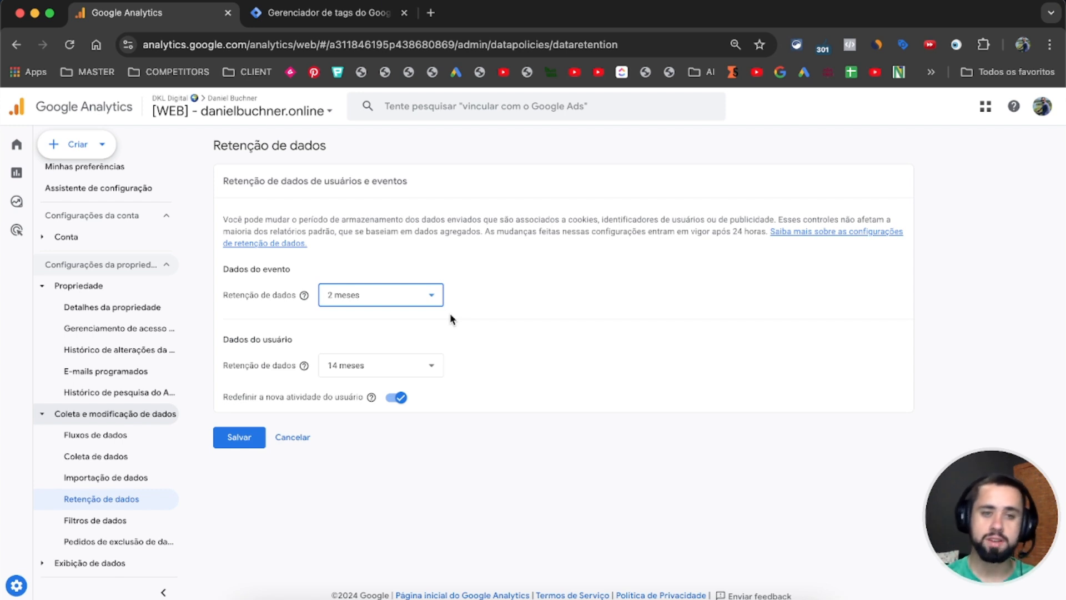
pyautogui.click(424, 294)
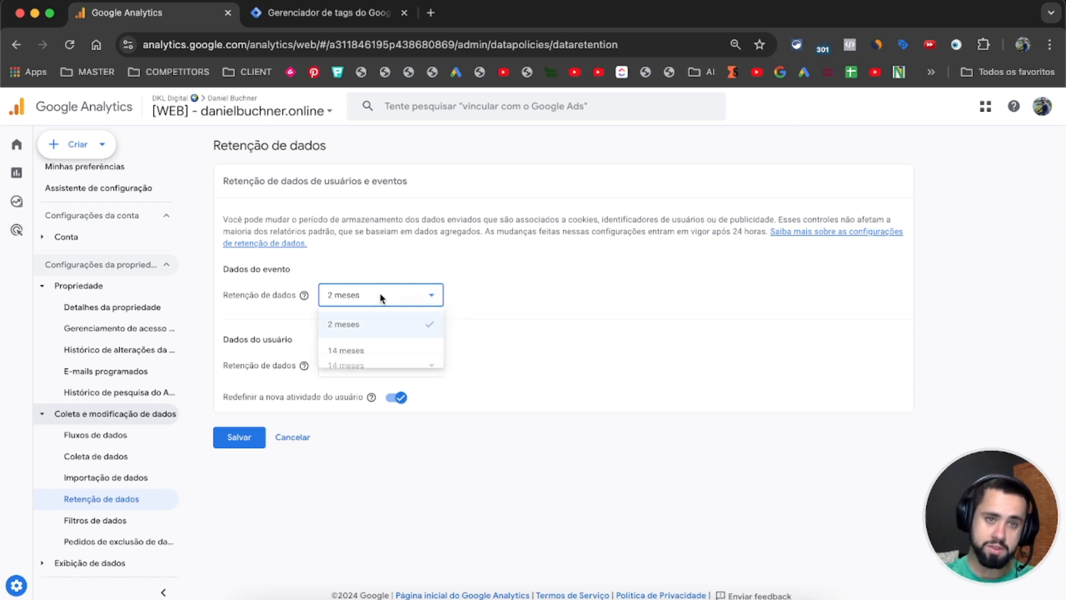
pyautogui.click(369, 355)
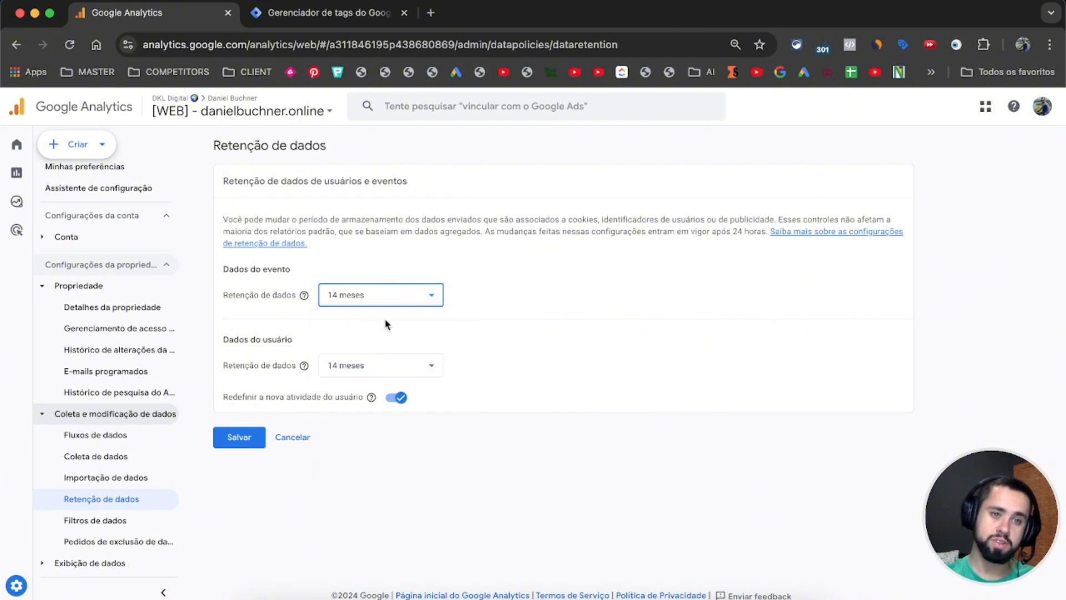
pyautogui.click(394, 302)
pyautogui.click(358, 358)
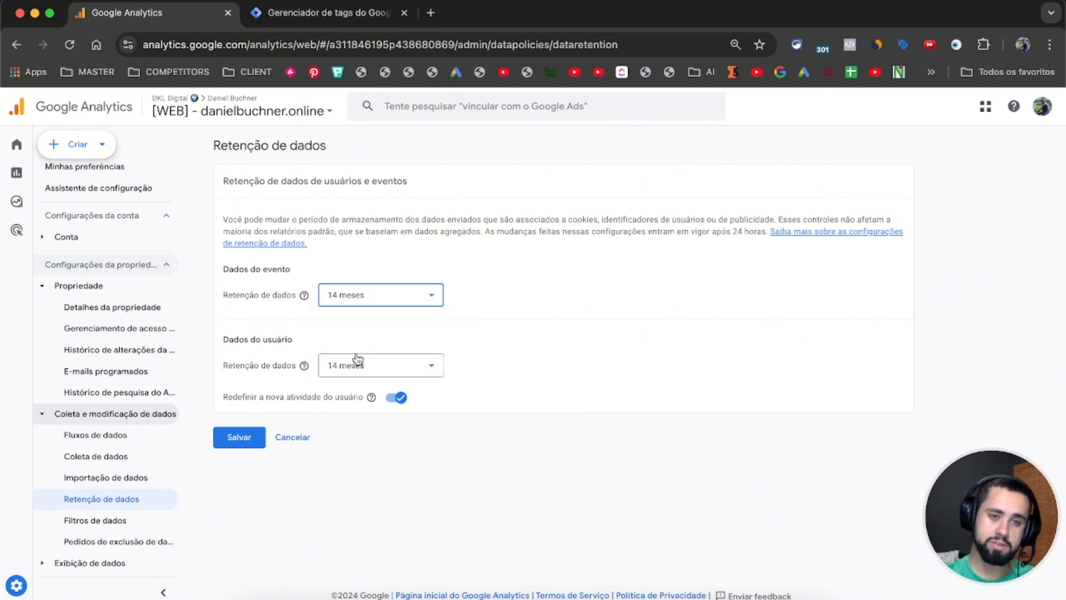
# Set the user data retention to 14 meses and save the retention settings.
pyautogui.tripleClick(238, 338)
pyautogui.click(381, 368)
pyautogui.click(369, 425)
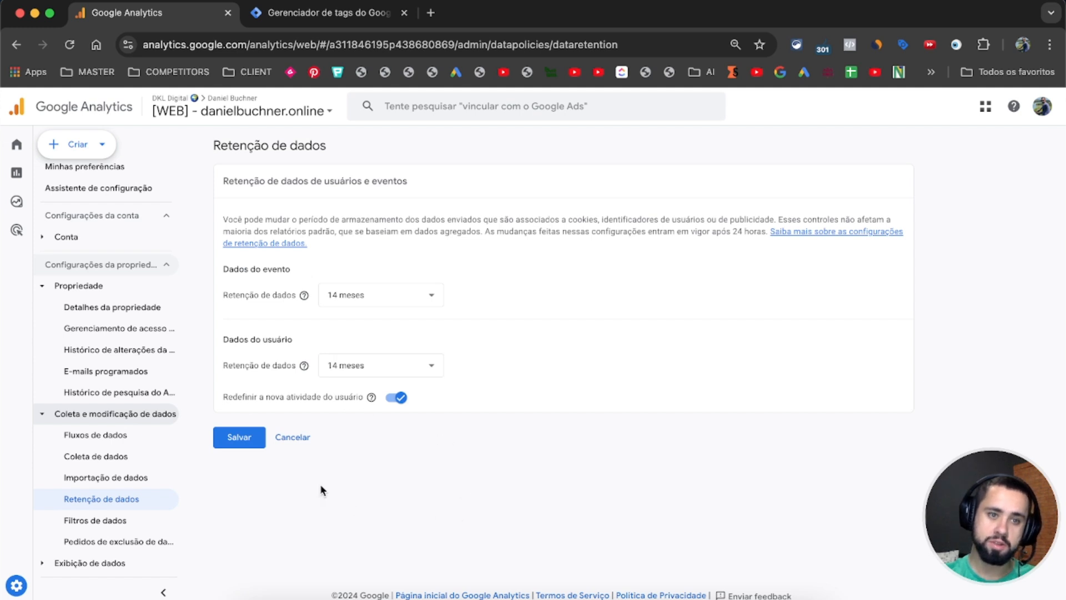
pyautogui.click(233, 436)
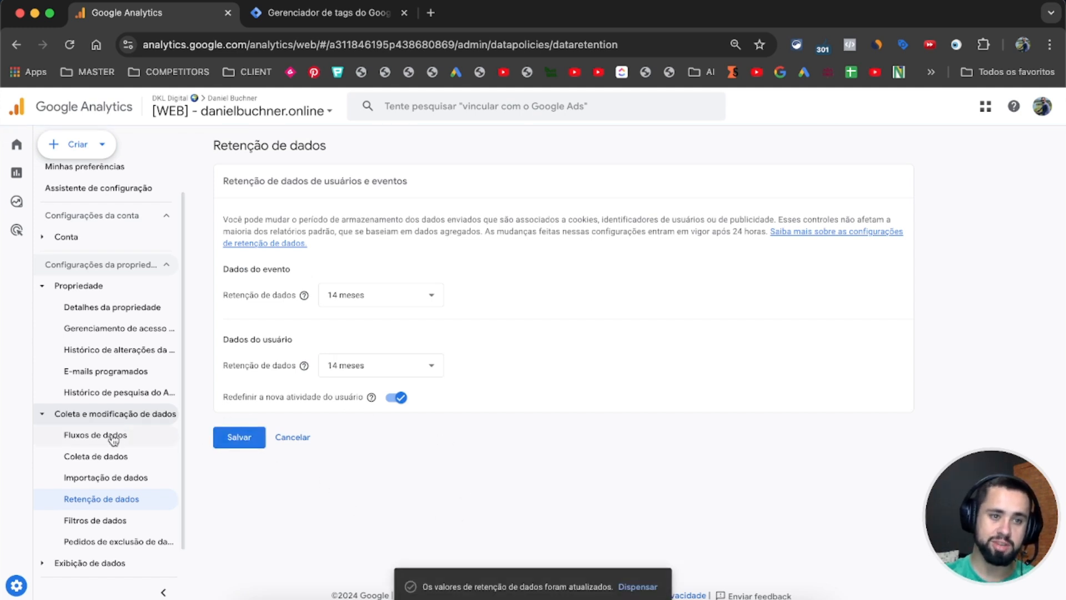
# Start a new filter under Filtros de dados and copy the filter type name Tráfego do desenvolvedor.
pyautogui.scroll(-1, 111, 439)
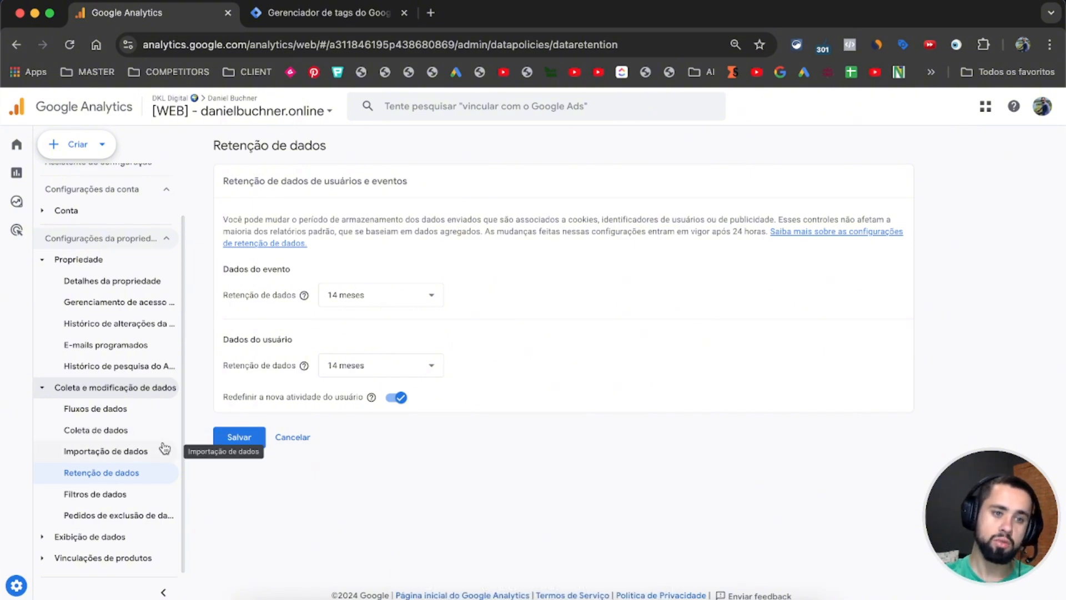
pyautogui.click(141, 489)
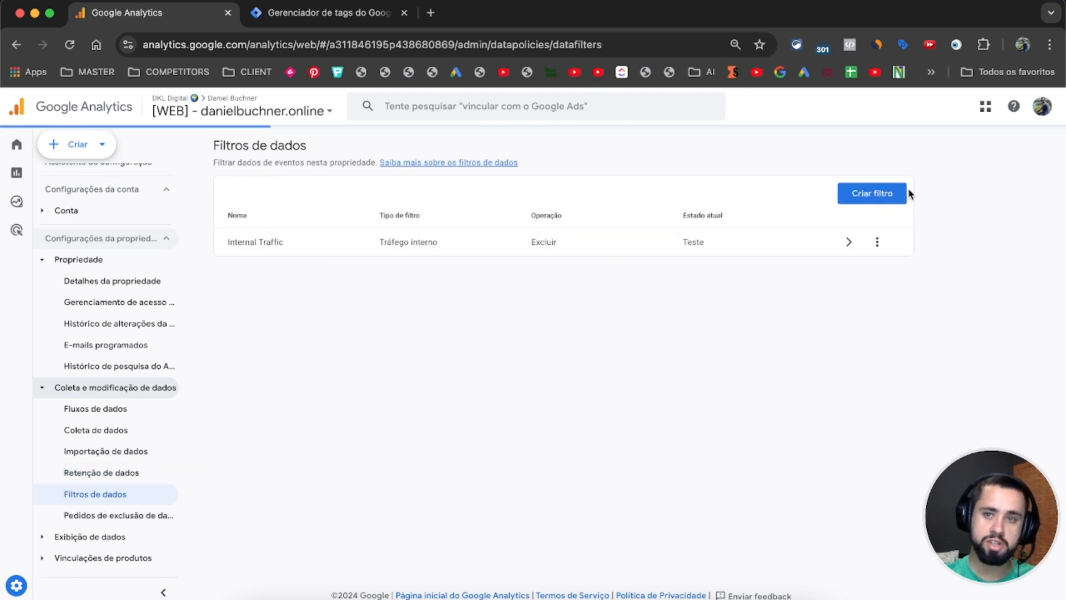
pyautogui.click(906, 192)
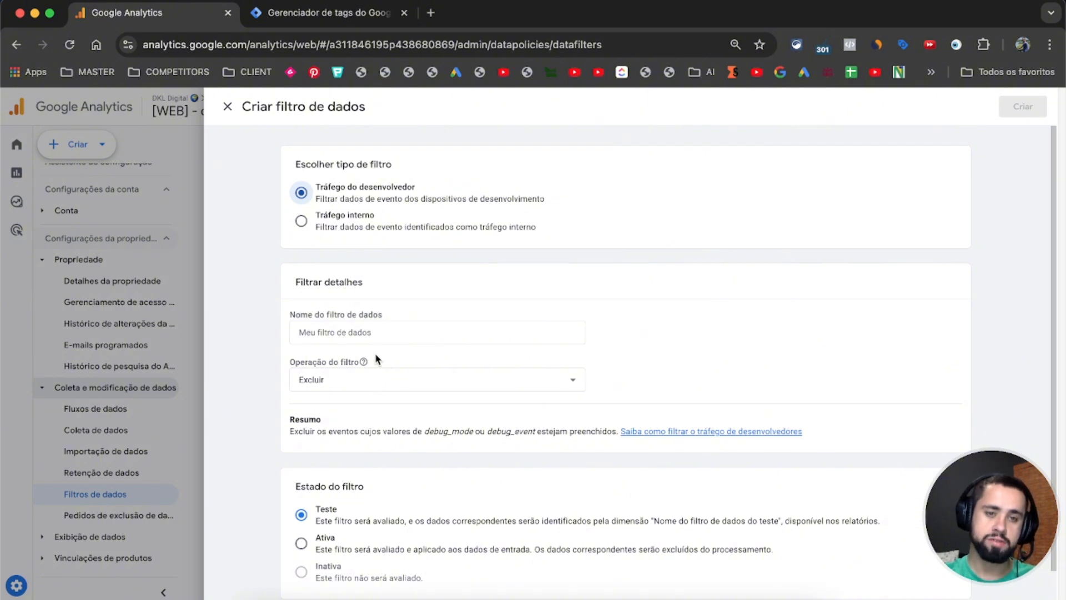
pyautogui.tripleClick(350, 187)
pyautogui.press('super+c')
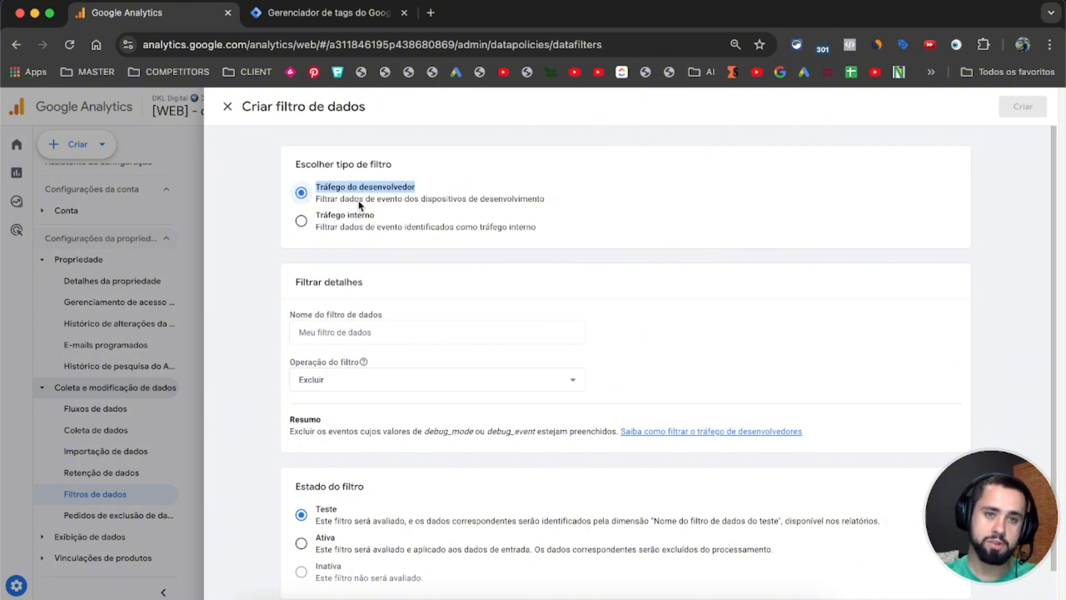
pyautogui.click(207, 253)
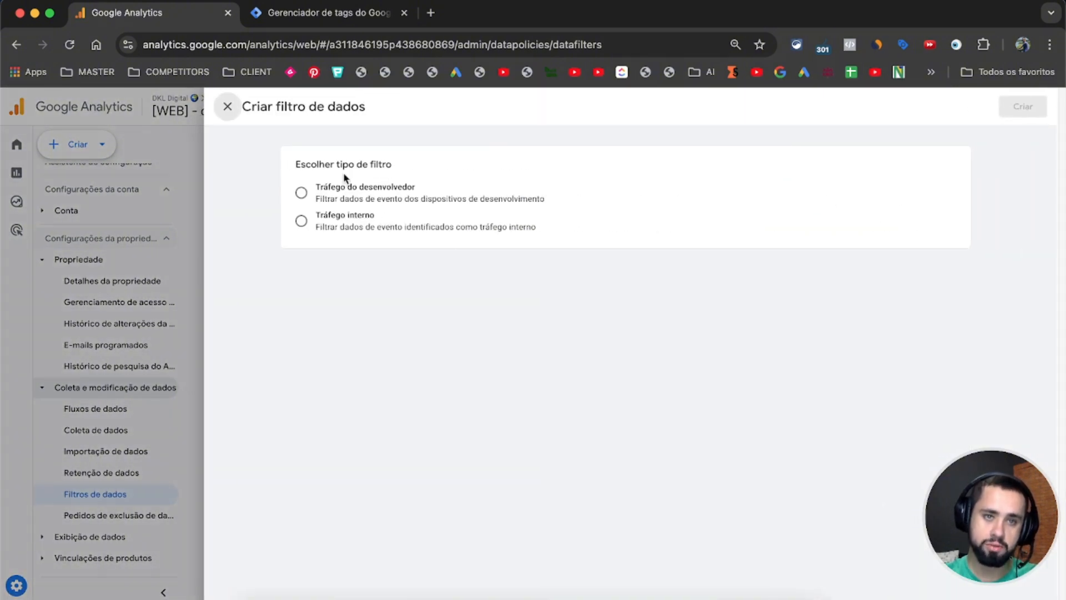
# Create a Tráfego do desenvolvedor data filter named Tráfego do desenvolvedor, with operation Excluir and state Teste.
pyautogui.click(328, 191)
pyautogui.click(338, 329)
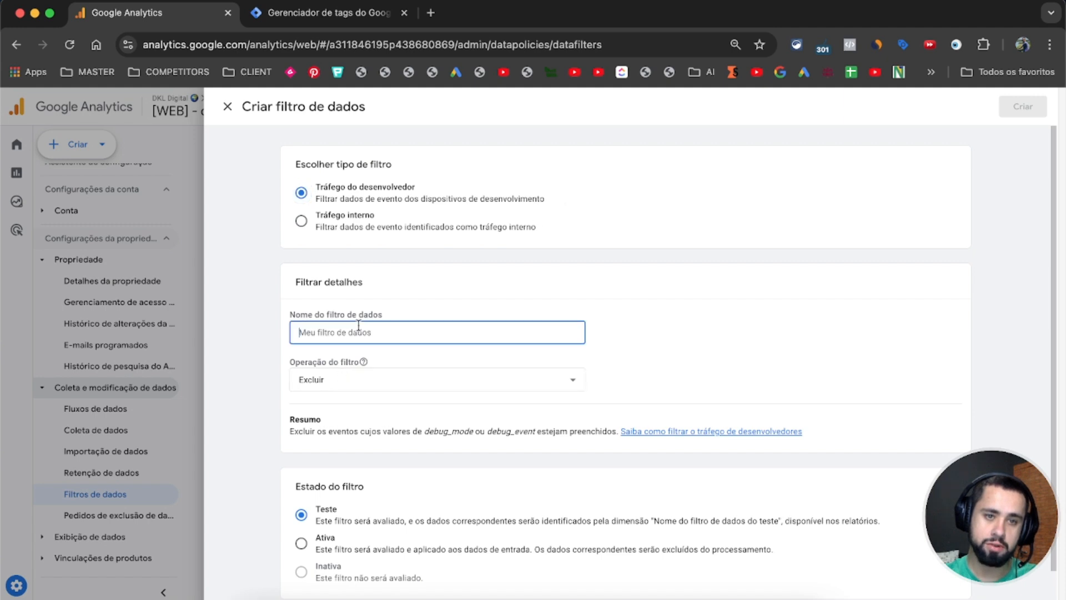
pyautogui.press('super+v')
pyautogui.click(308, 192)
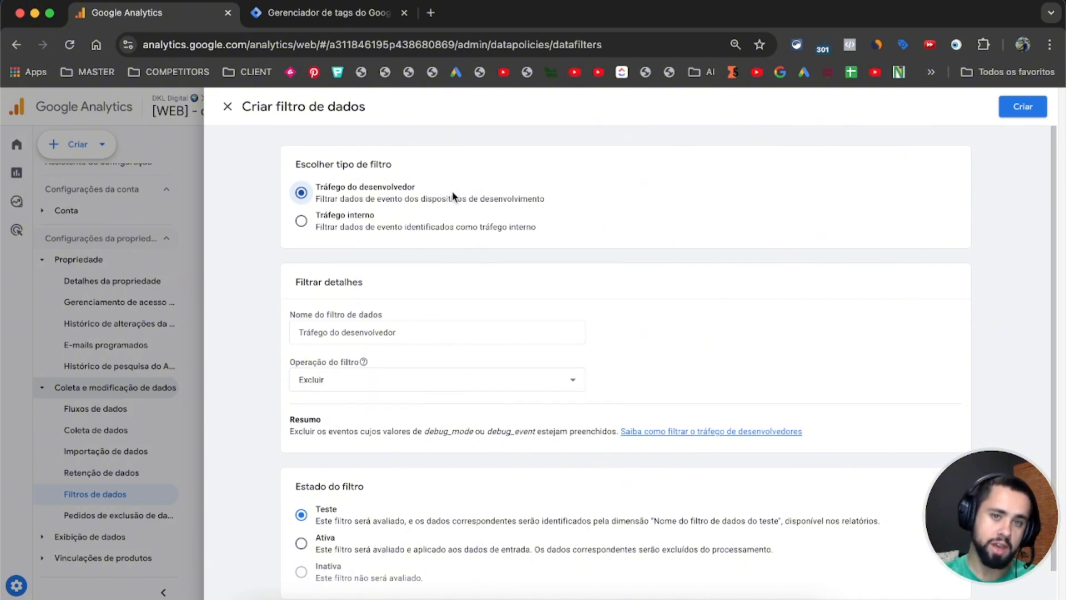
pyautogui.scroll(-1, 447, 399)
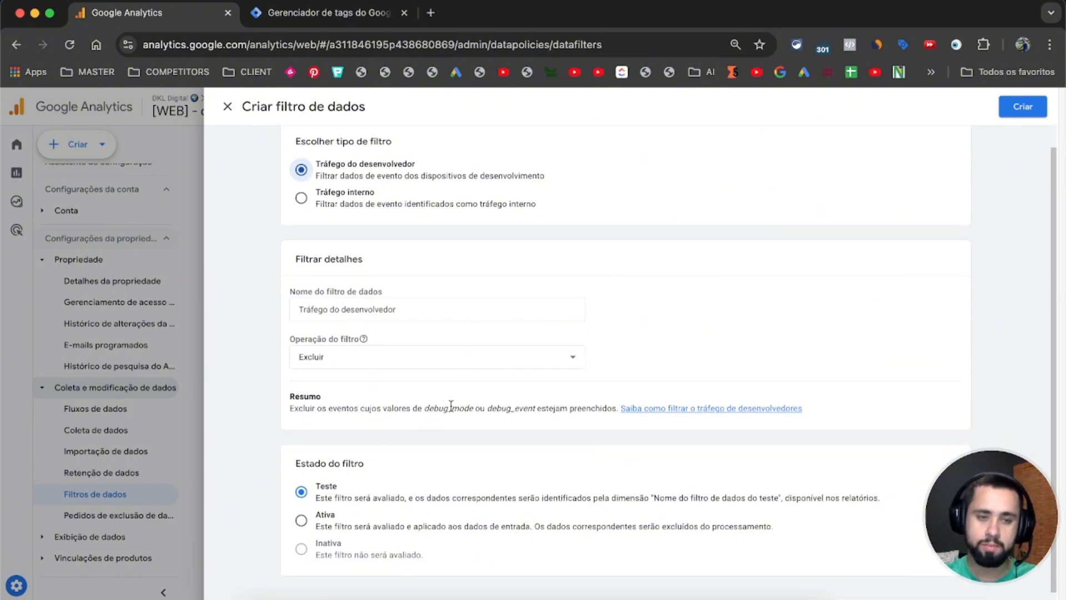
pyautogui.moveTo(288, 454); pyautogui.dragTo(375, 455)
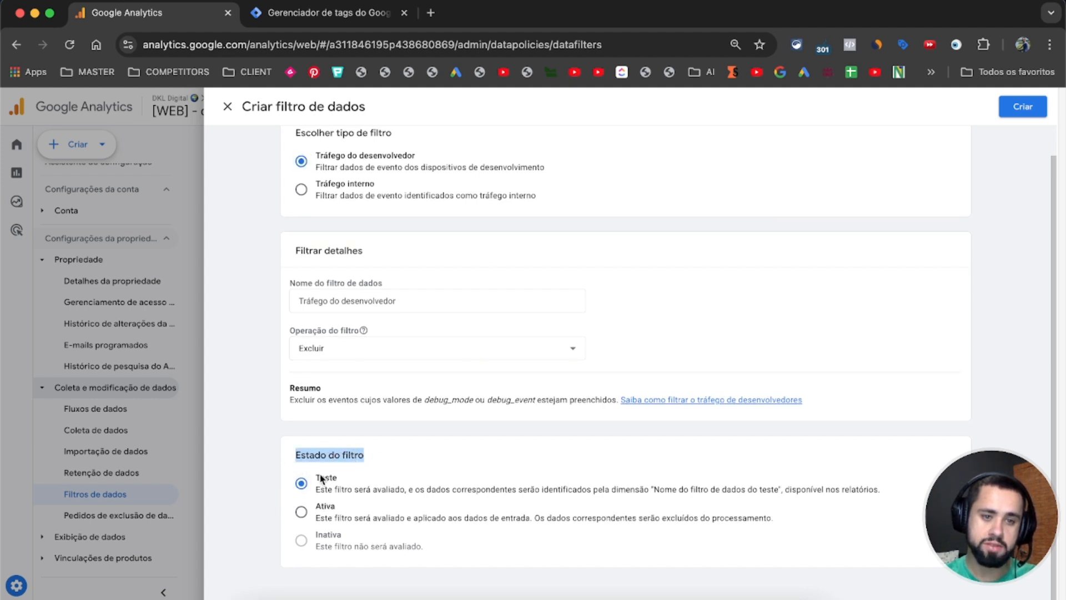
pyautogui.click(1023, 107)
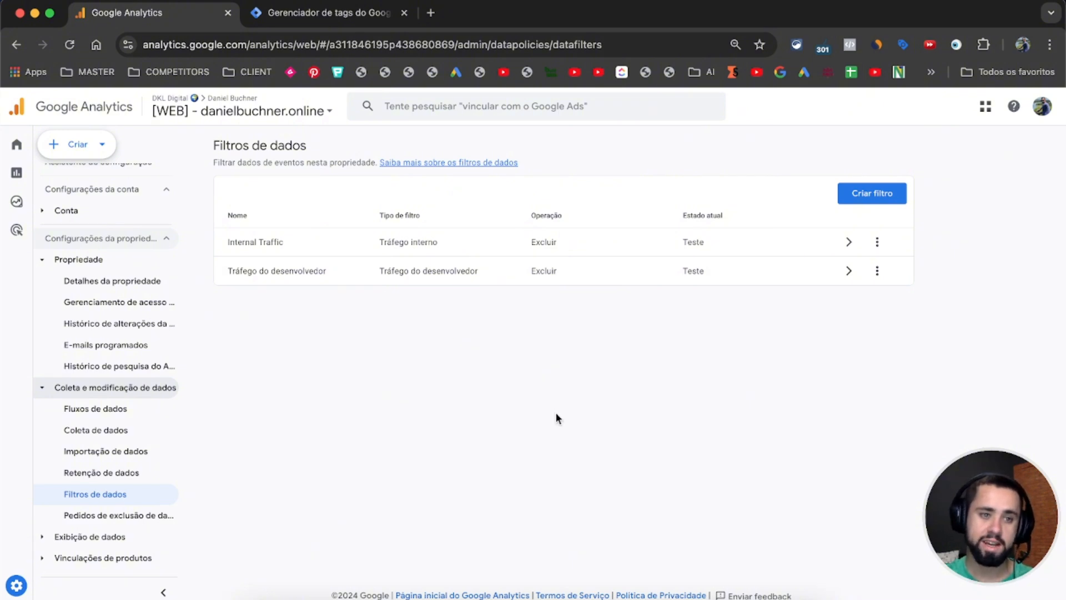
# View the reports summary, then return to the admin settings and open Assistente de configuração to check the setup progress.
pyautogui.click(17, 173)
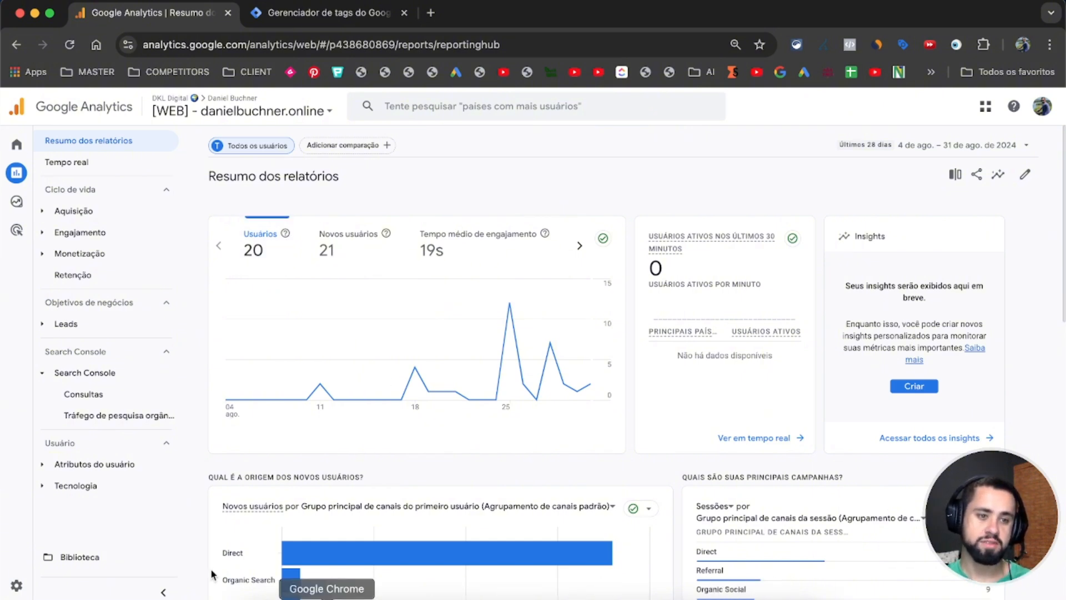
pyautogui.click(13, 583)
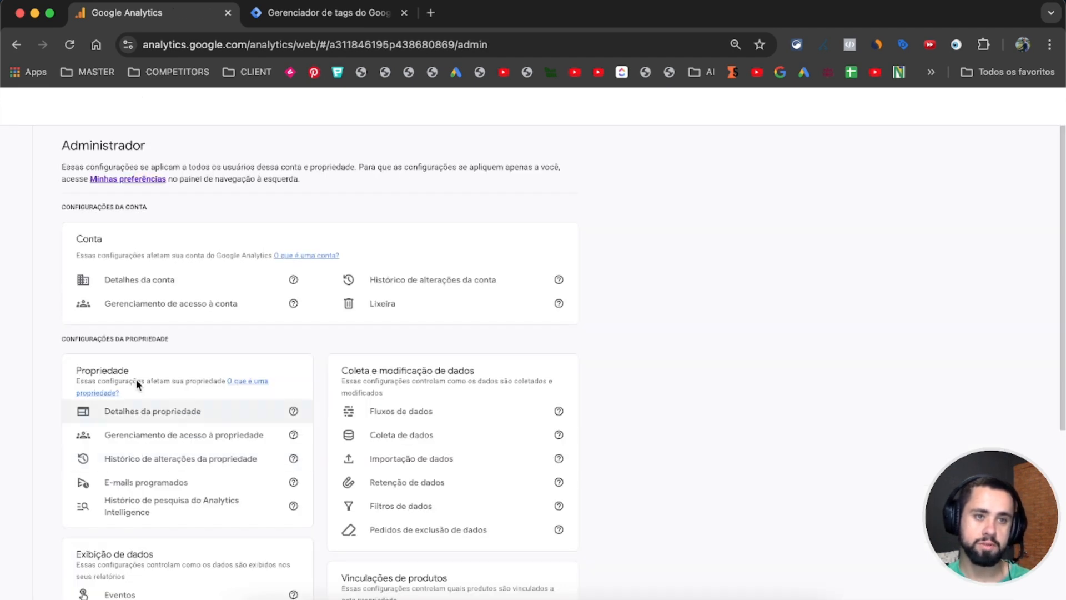
pyautogui.click(121, 221)
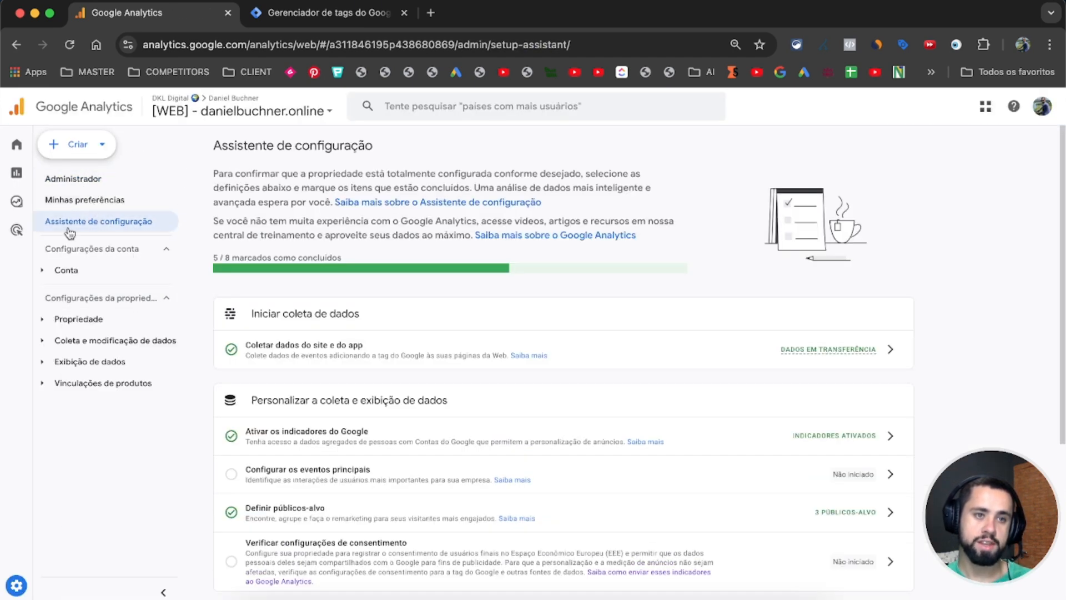
pyautogui.tripleClick(229, 147)
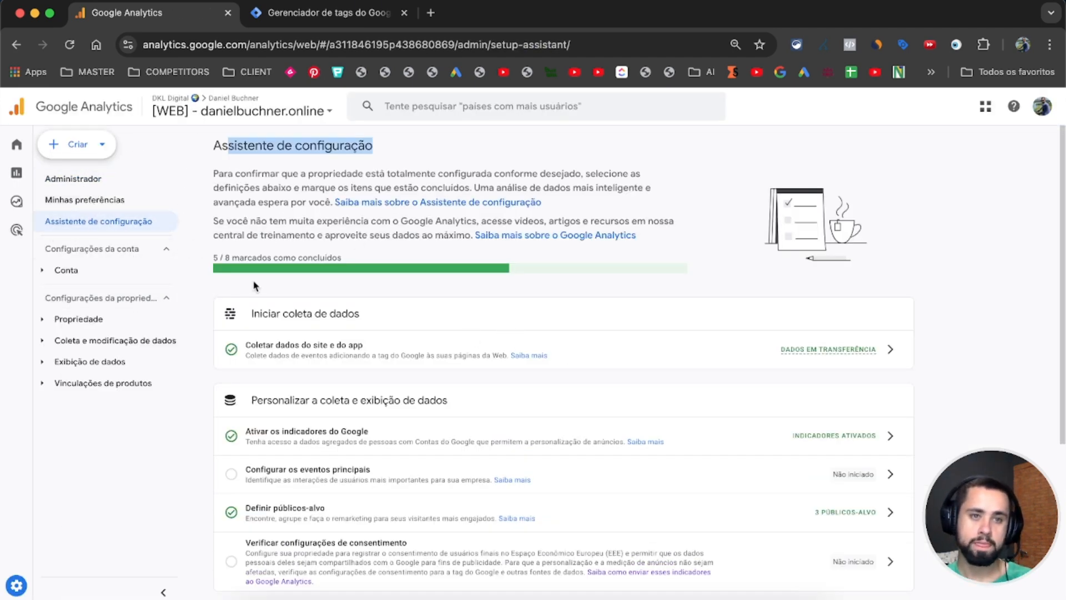
# Review the setup checklist's completion progress and its items, and expand the Configuração avançada (opcional) section.
pyautogui.moveTo(214, 258); pyautogui.dragTo(391, 262)
pyautogui.click(551, 256)
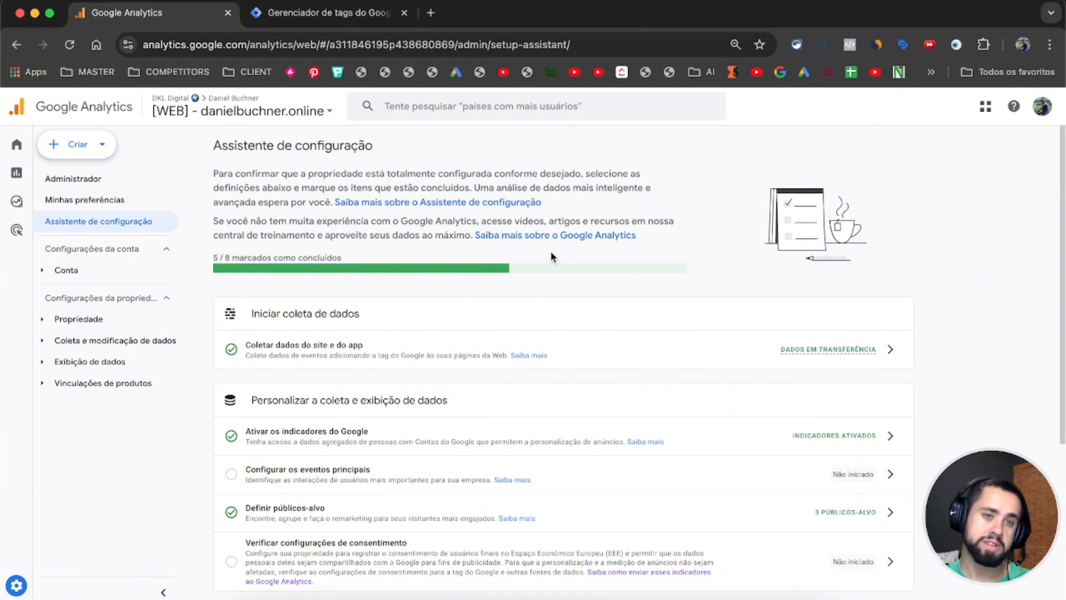
pyautogui.scroll(-5, 568, 300)
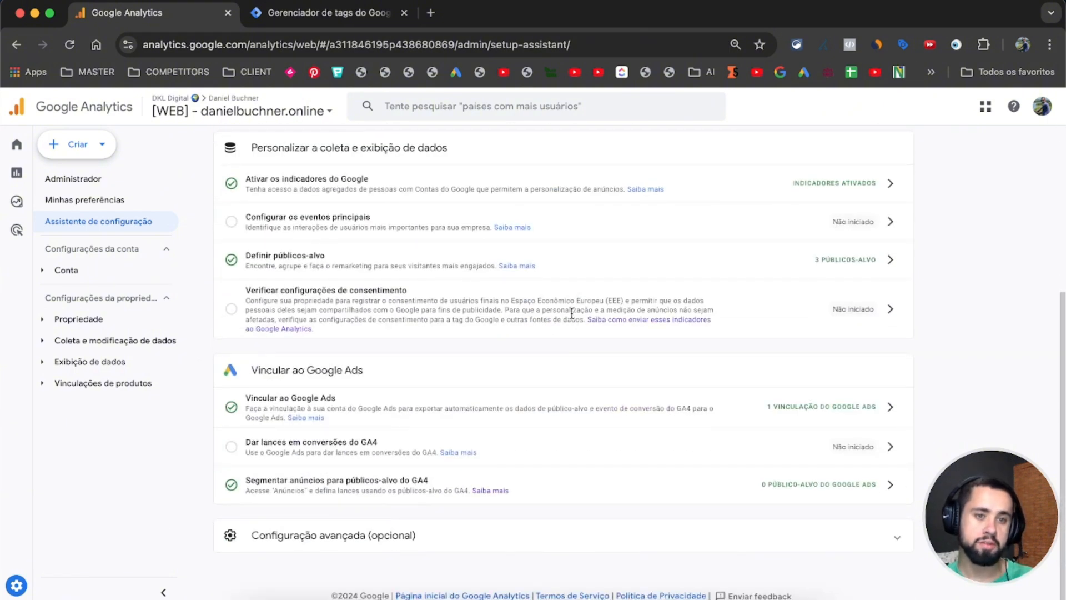
pyautogui.click(495, 535)
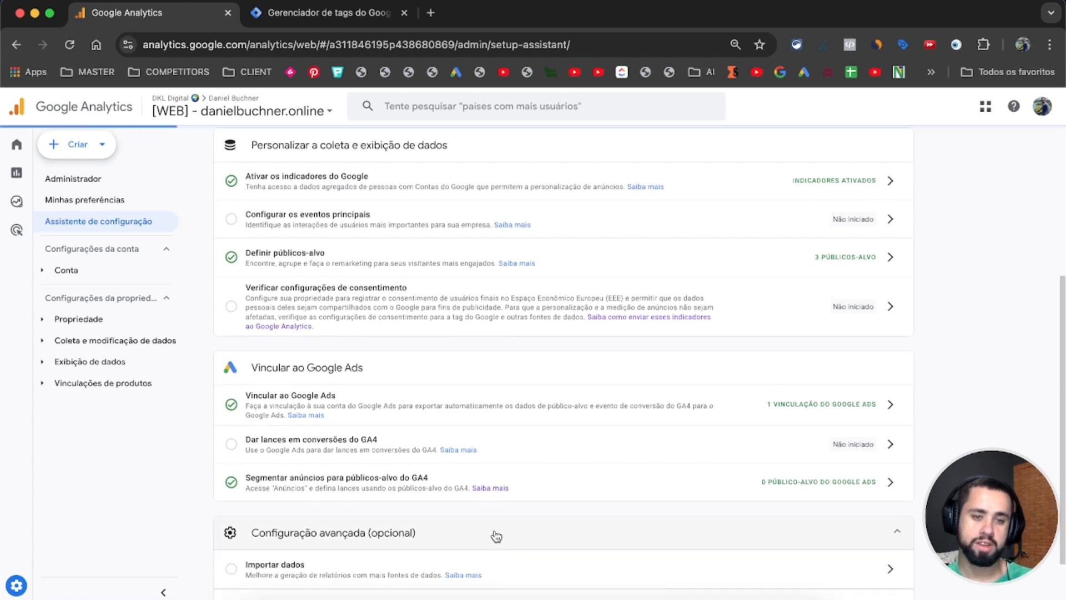
pyautogui.scroll(-2, 461, 511)
pyautogui.scroll(6, 281, 253)
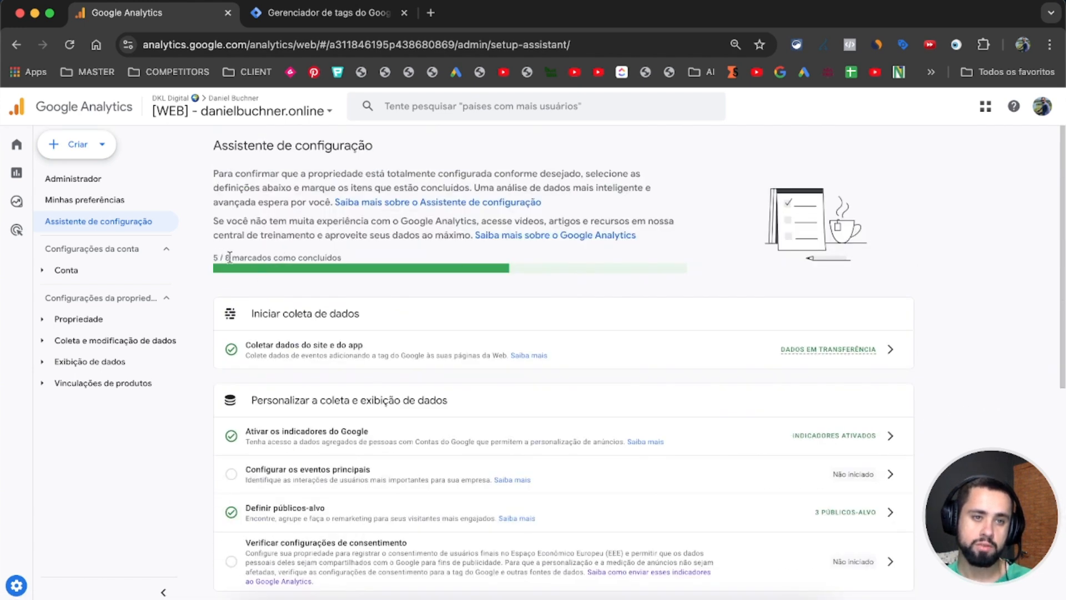
pyautogui.moveTo(214, 257); pyautogui.dragTo(239, 258)
pyautogui.scroll(-2, 559, 328)
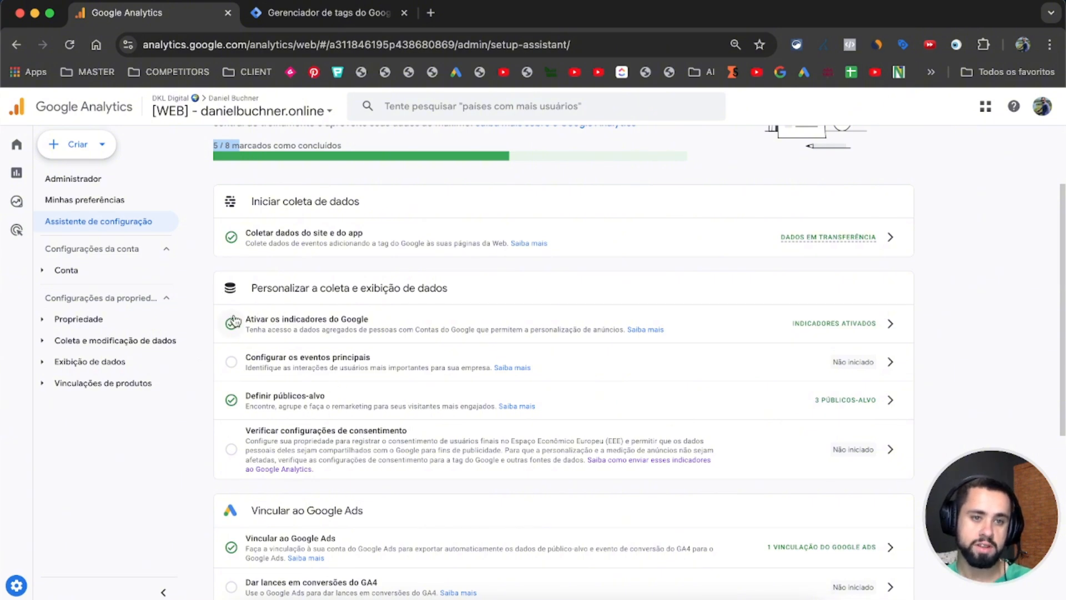
# Mark the Ativar os indicadores do Google checklist item as incomplete and restore it to complete.
pyautogui.click(888, 327)
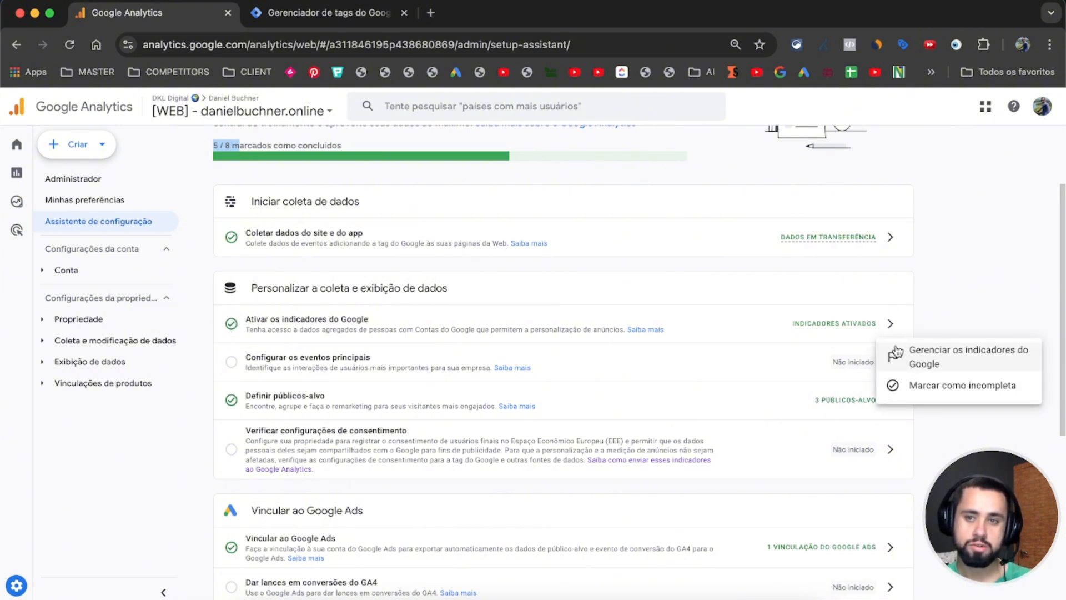
pyautogui.click(912, 384)
pyautogui.click(890, 323)
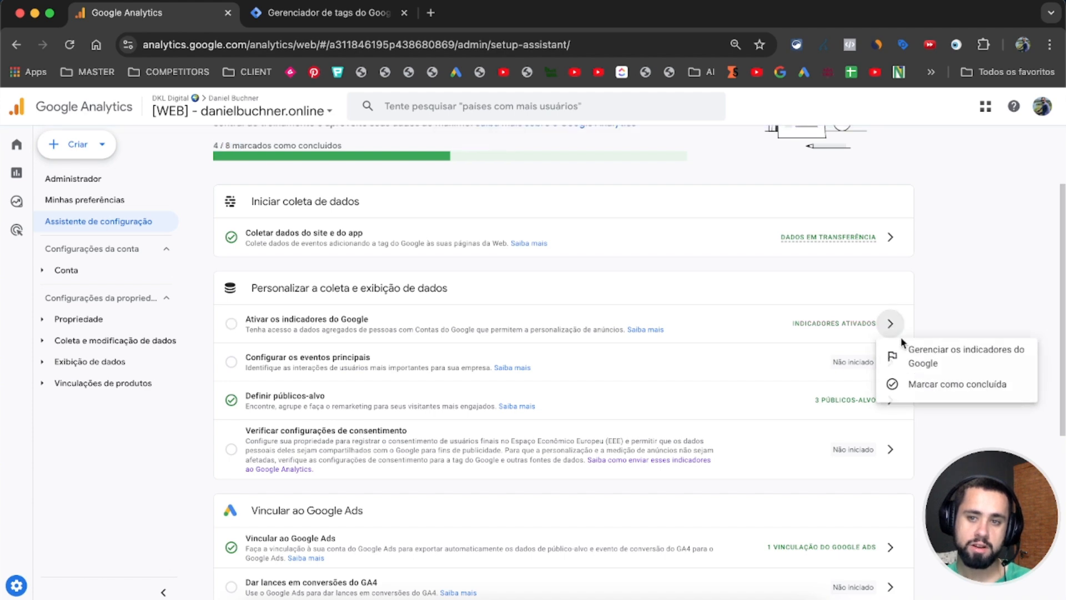
pyautogui.click(922, 385)
# Examine the Google Ads and advanced checklist items, and view Vinculações de produtos in the admin settings.
pyautogui.scroll(-1, 363, 394)
pyautogui.scroll(-3, 363, 399)
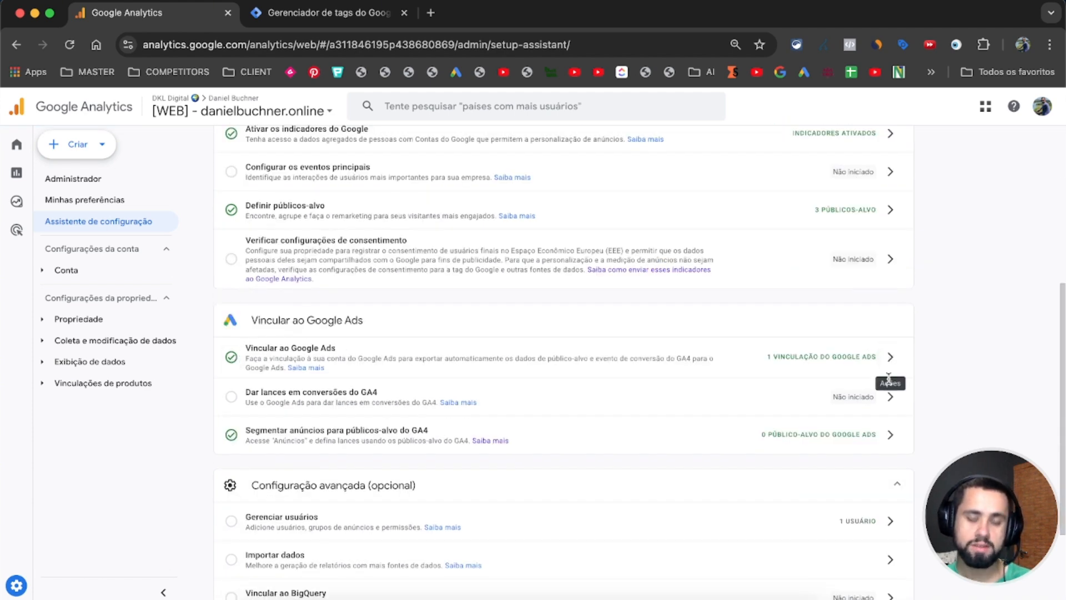
pyautogui.scroll(-3, 280, 433)
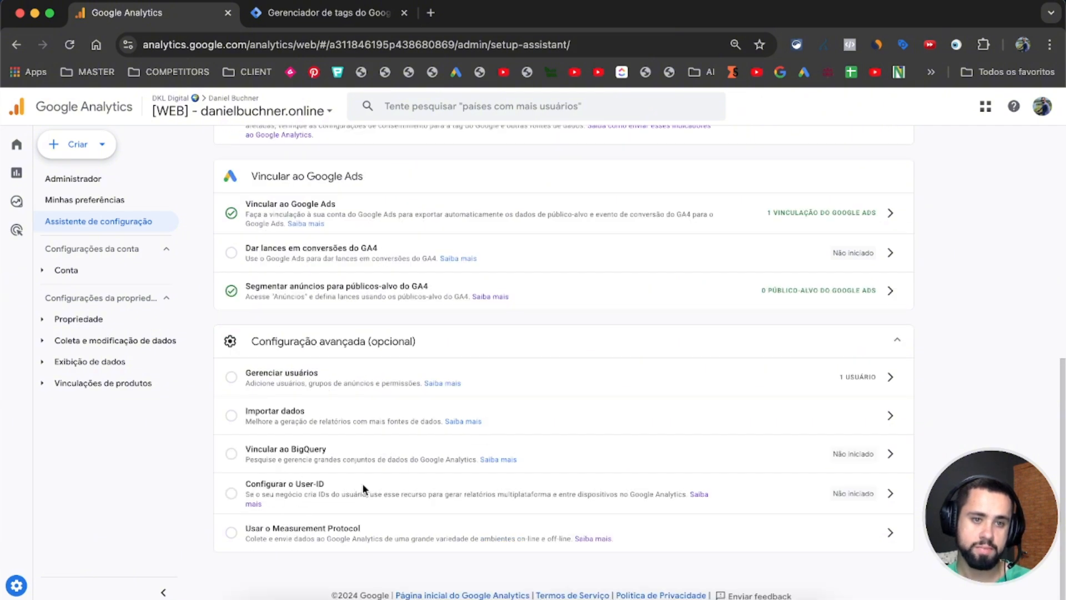
pyautogui.scroll(8, 300, 333)
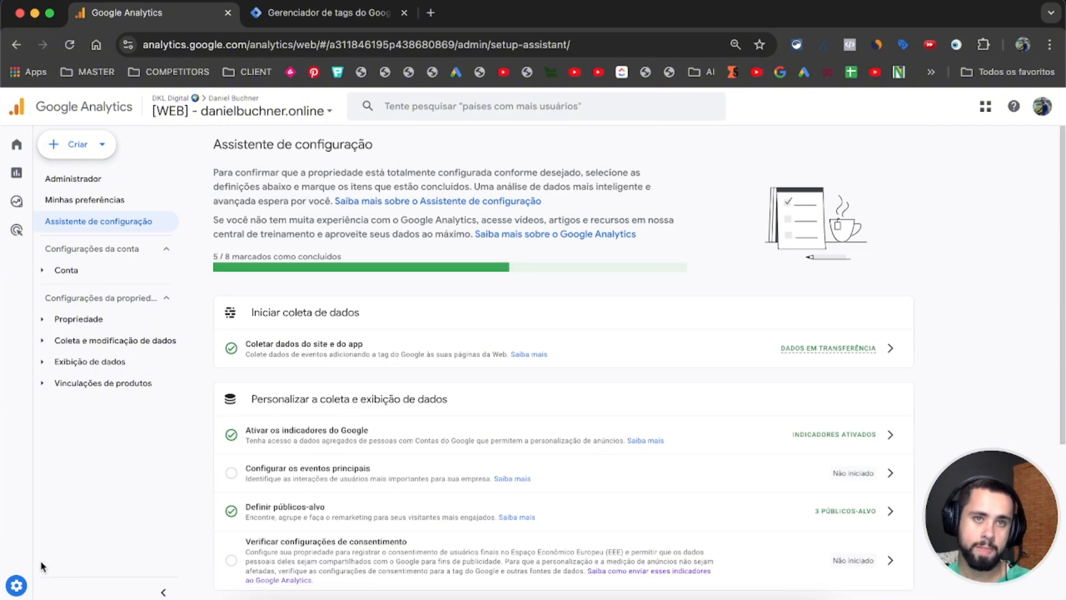
pyautogui.click(16, 586)
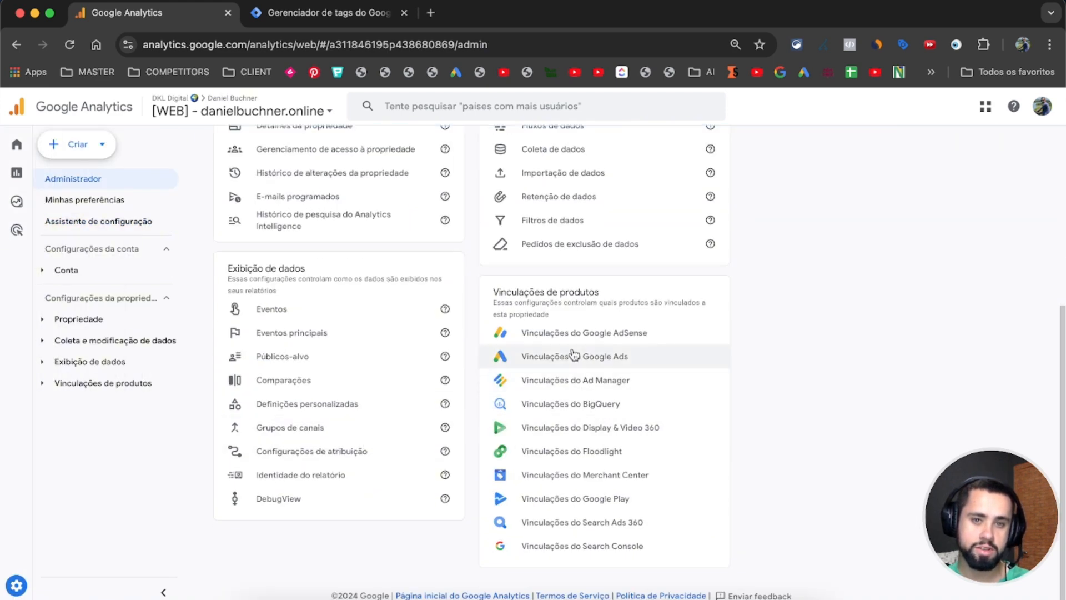
pyautogui.moveTo(16, 573)
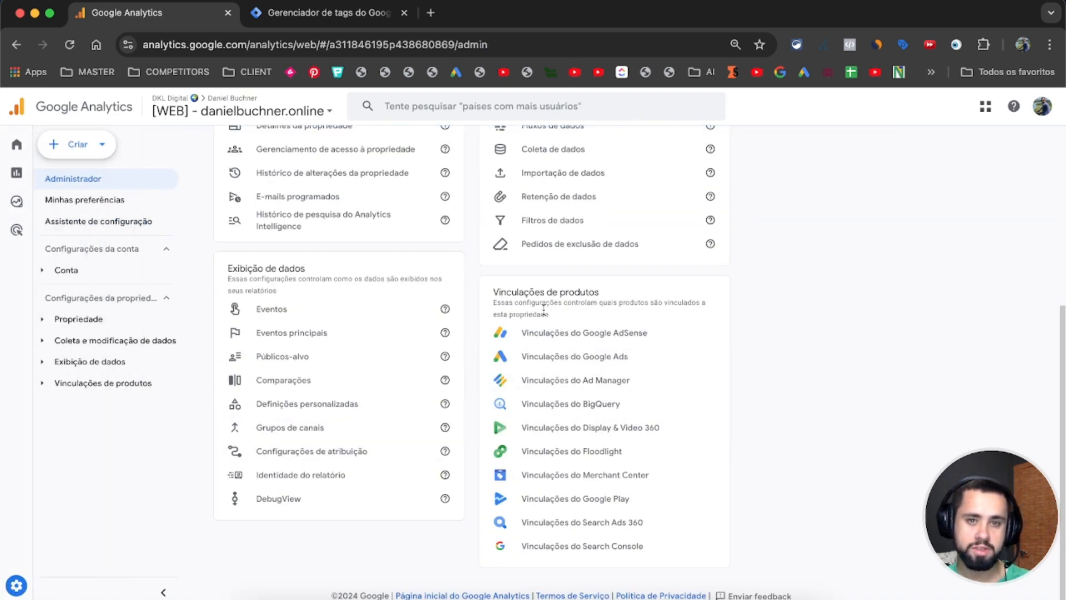
pyautogui.moveTo(464, 294); pyautogui.dragTo(628, 295)
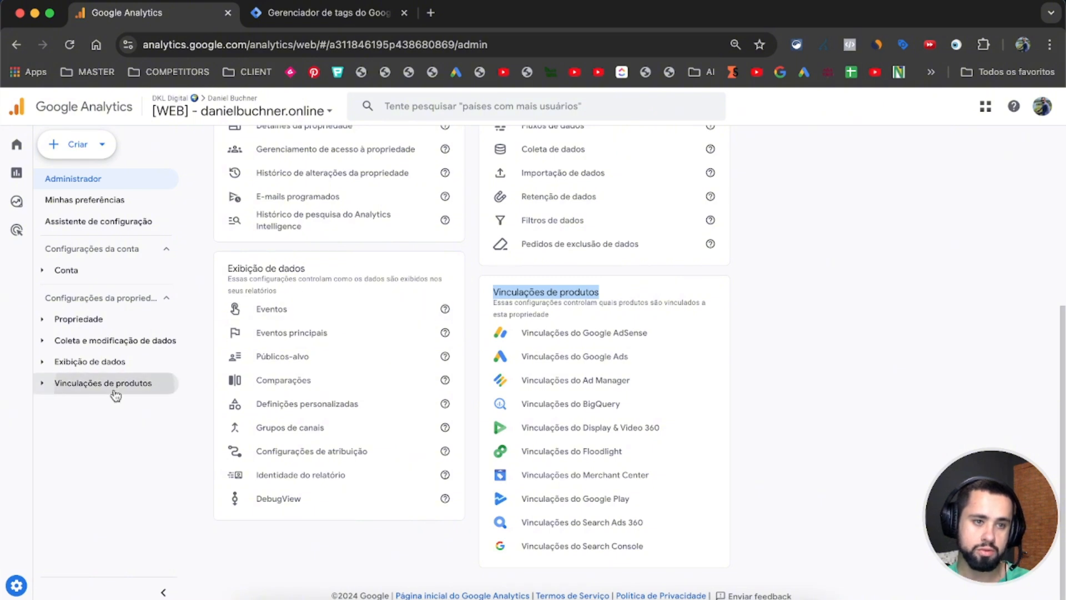
pyautogui.click(111, 385)
pyautogui.click(98, 425)
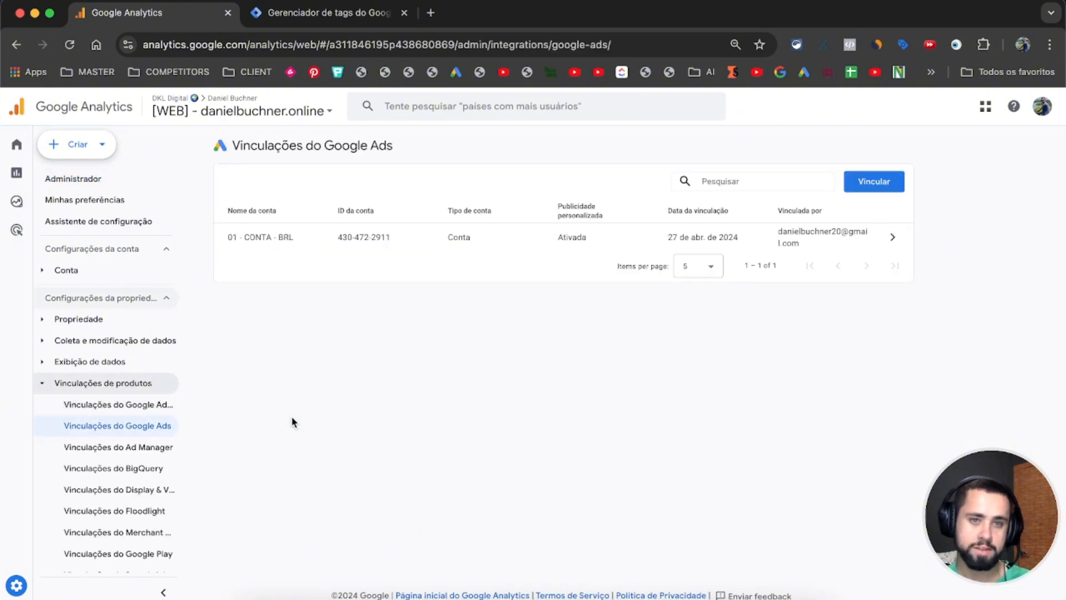
pyautogui.click(857, 188)
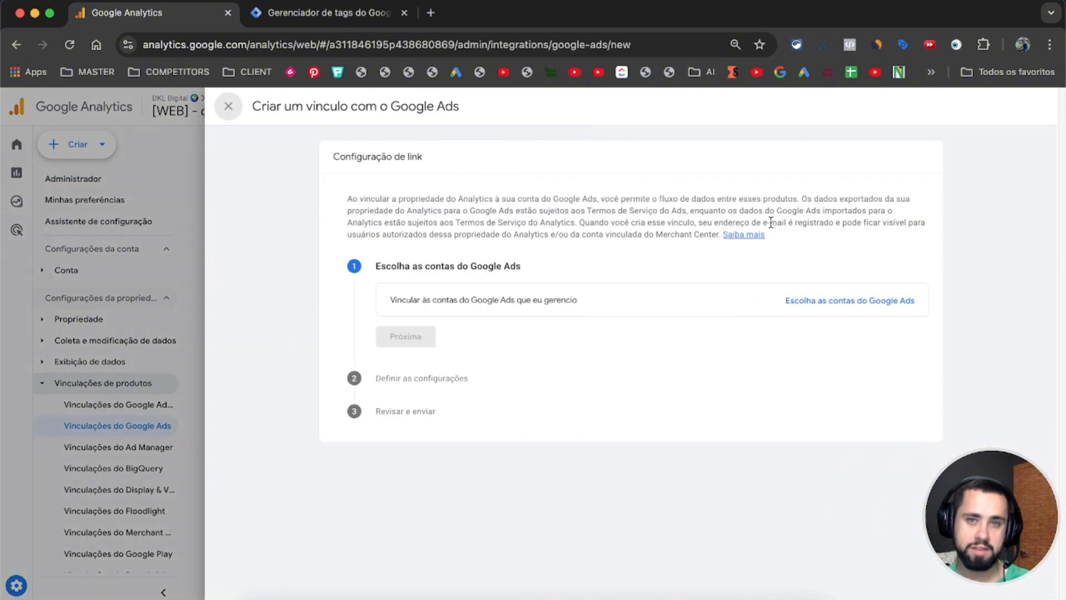
pyautogui.click(822, 308)
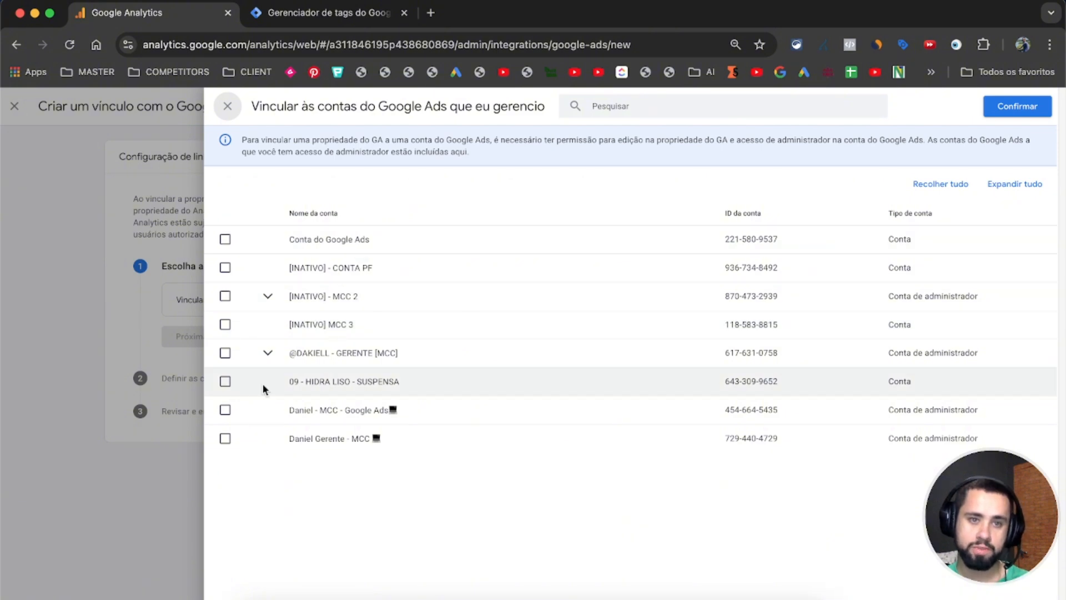
pyautogui.click(267, 353)
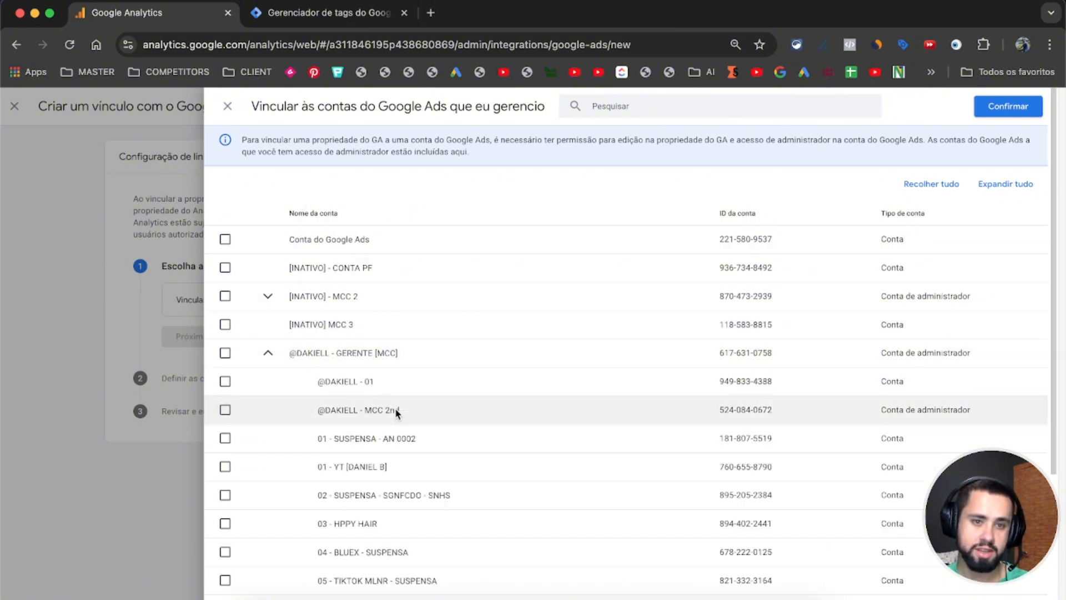
pyautogui.click(397, 381)
pyautogui.click(982, 110)
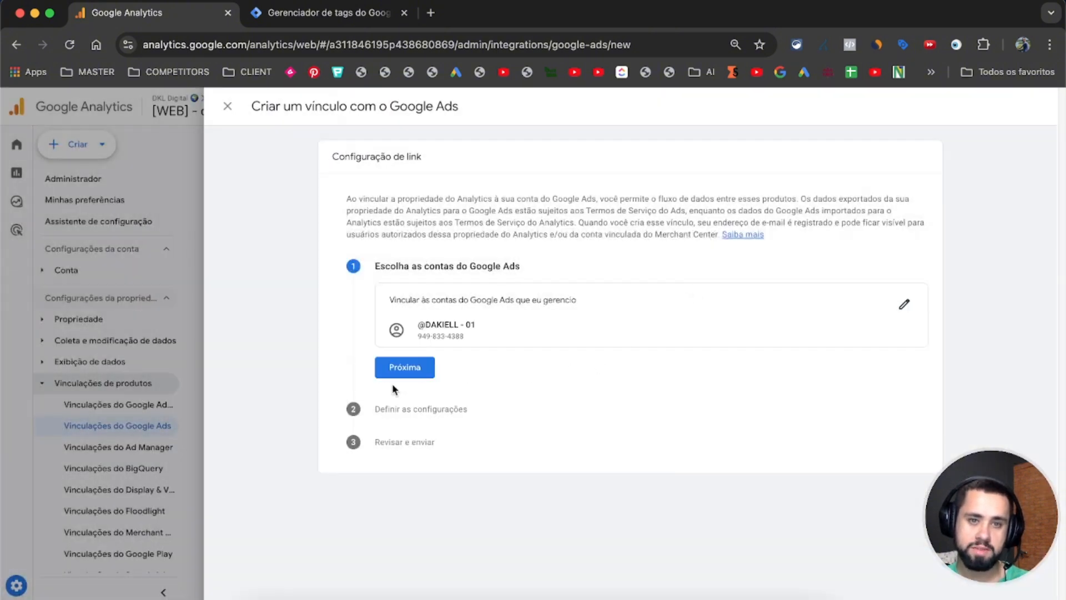
# Create the Google Ads link with personalised advertising, recommended automatic tagging and Google Ads access to Analytics features enabled.
pyautogui.click(396, 368)
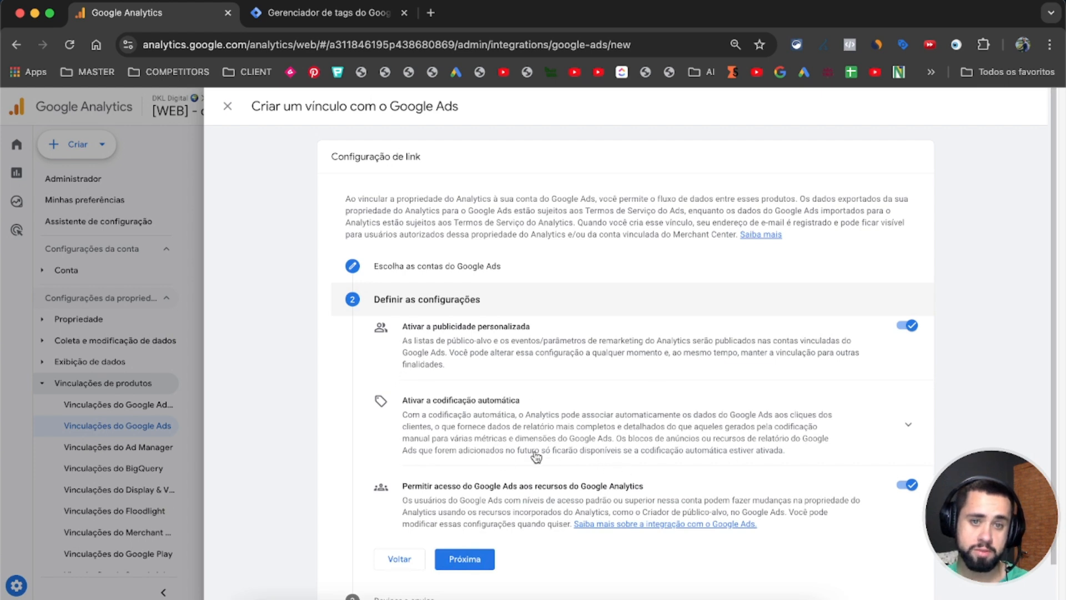
pyautogui.moveTo(405, 326); pyautogui.dragTo(517, 328)
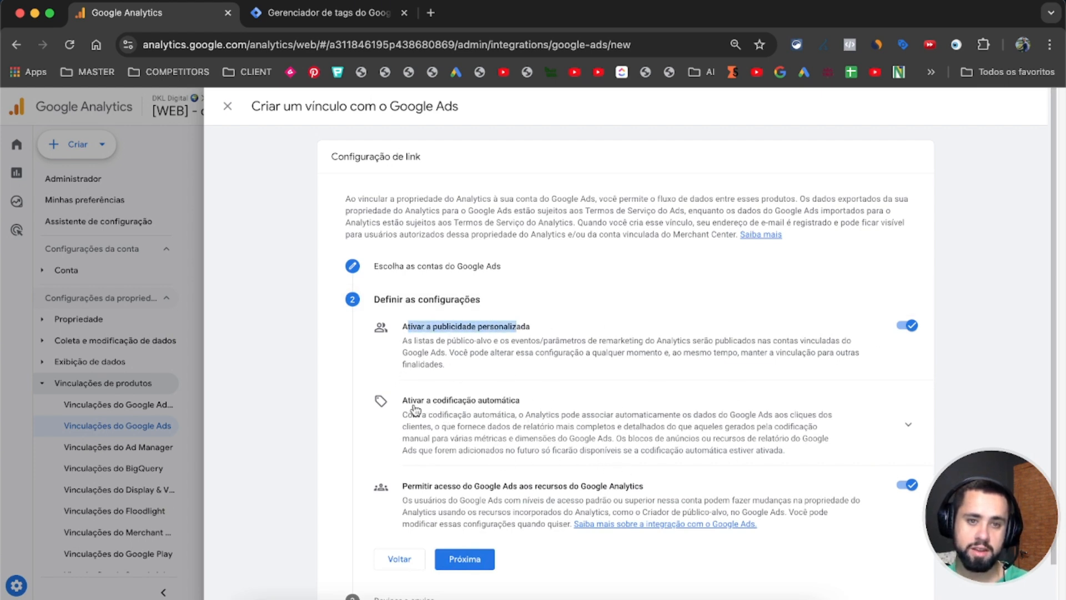
pyautogui.click(908, 424)
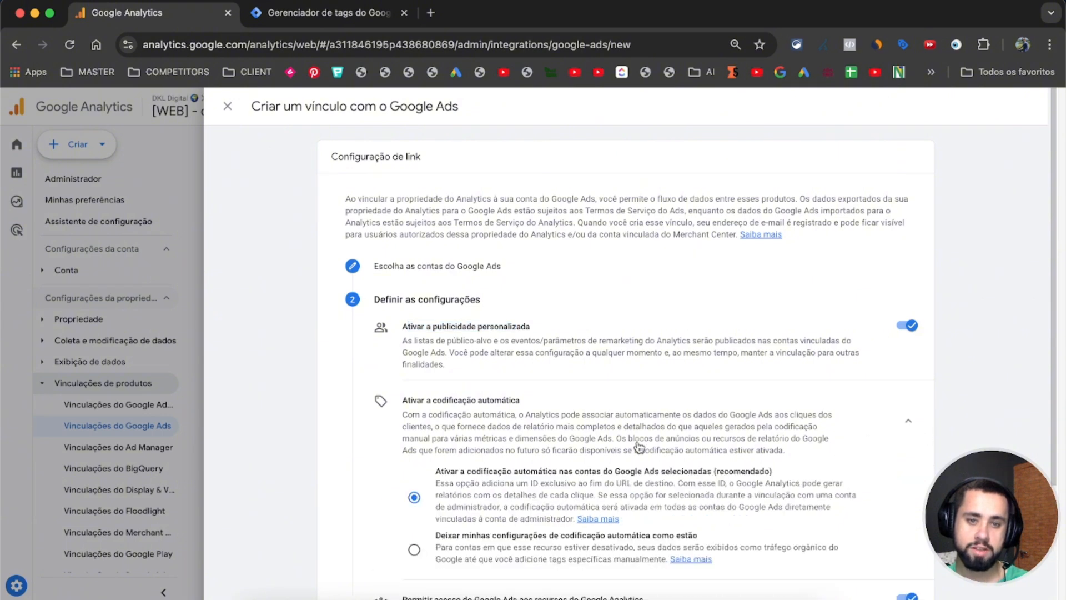
pyautogui.scroll(-2, 578, 428)
pyautogui.click(764, 360)
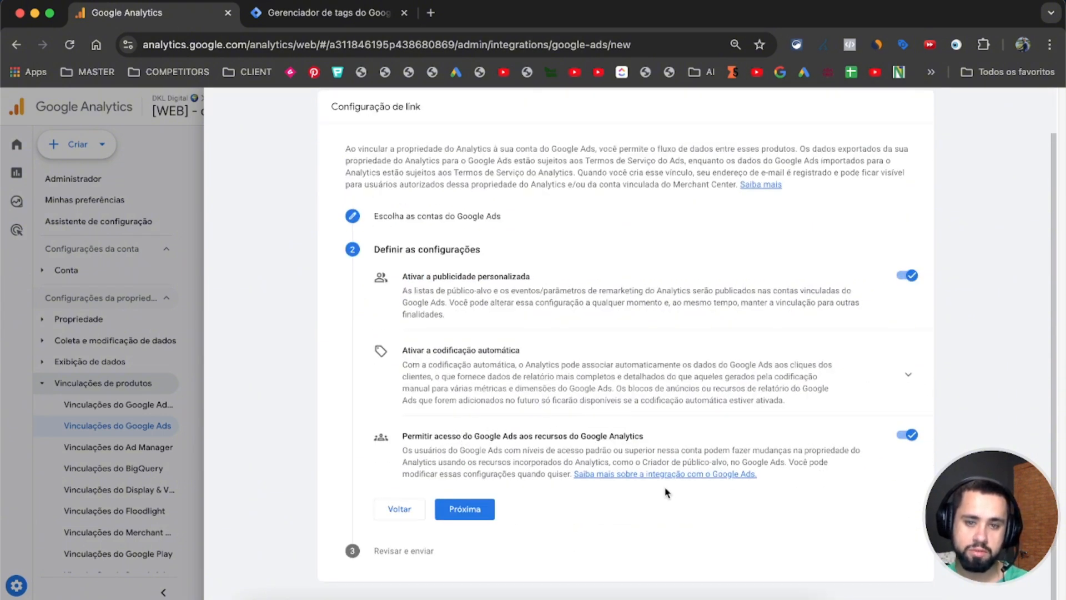
pyautogui.click(474, 510)
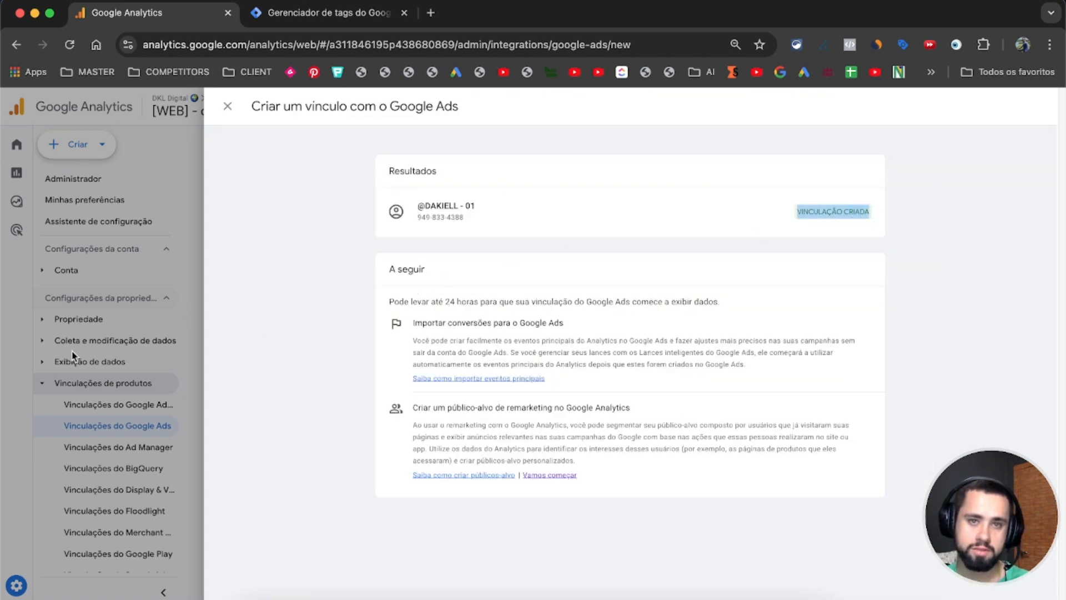
# Close the completed link setup and open the Relatórios section.
pyautogui.click(103, 371)
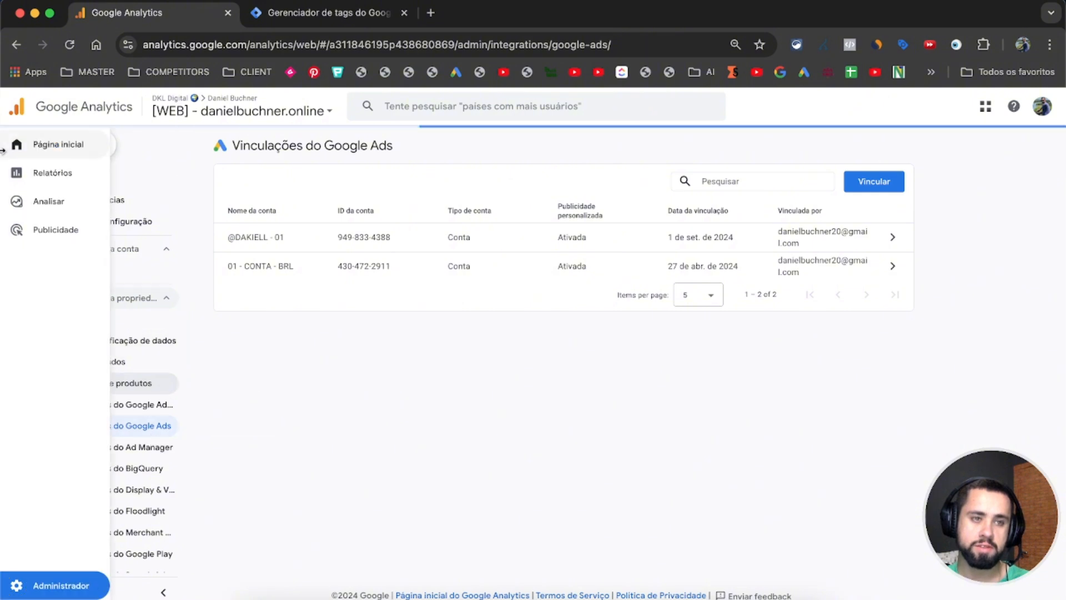
pyautogui.click(17, 171)
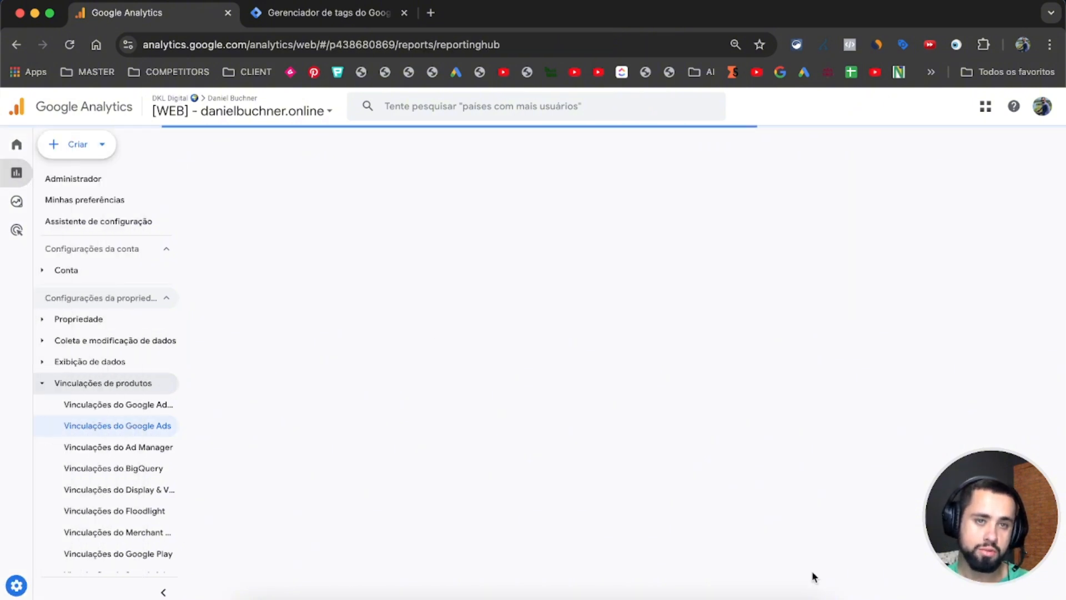